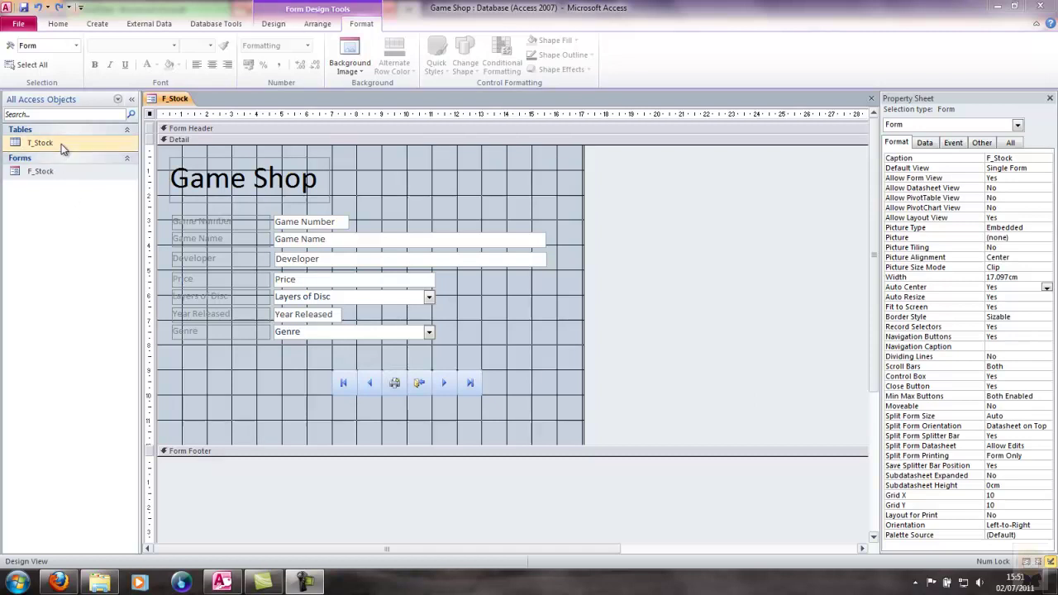
Preview the F_Stock form's records in Form View.
left_click(56, 171)
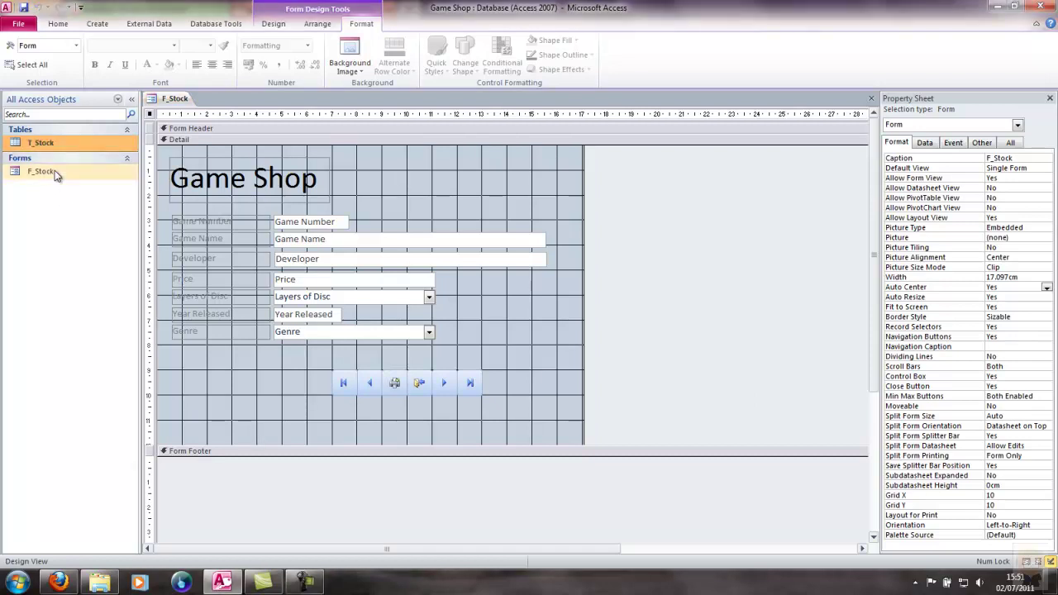
left_click(58, 23)
left_click(17, 73)
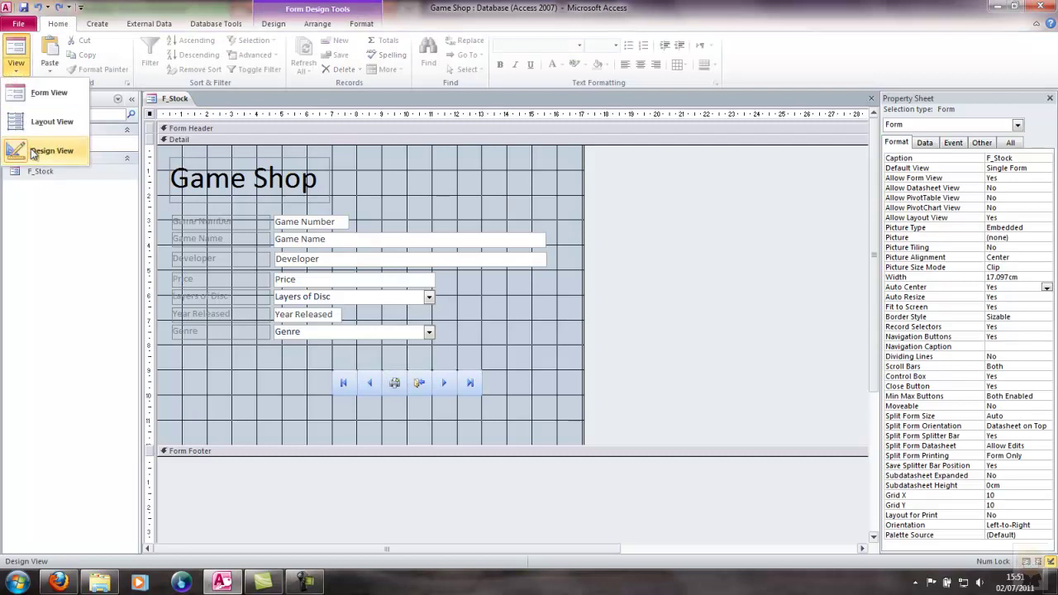
left_click(39, 96)
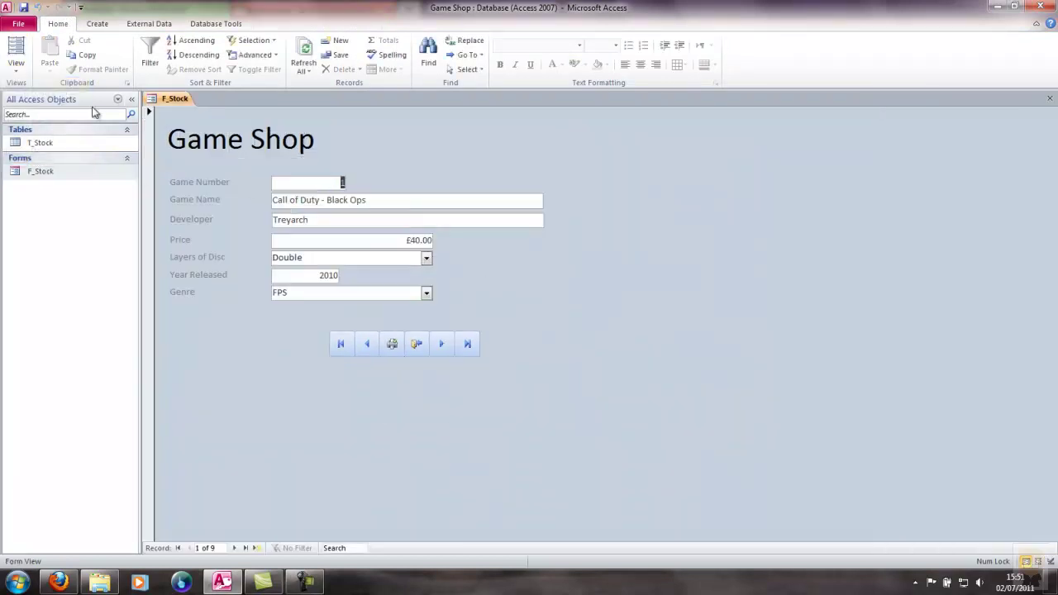
Return to Design View and narrow the form to just under 17 cm wide.
left_click(16, 72)
left_click(27, 151)
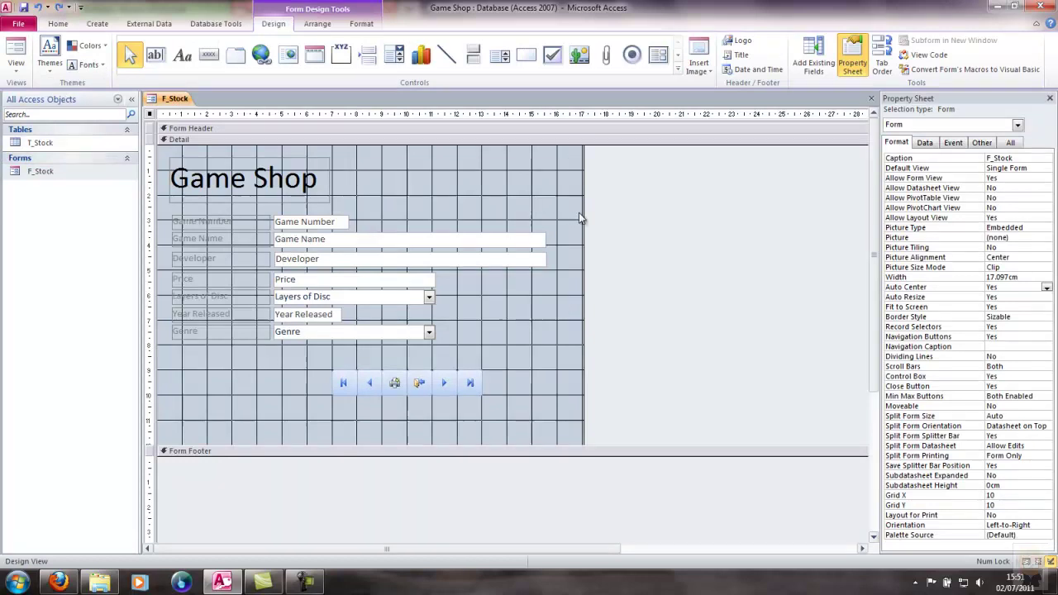
left_click_drag(583, 213, 581, 213)
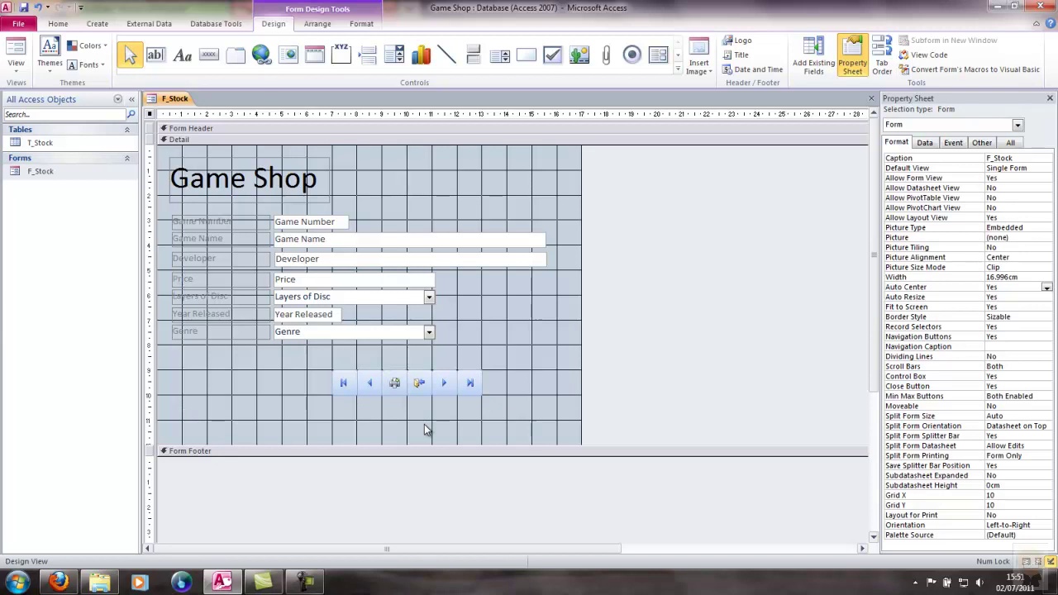
Copy the Buttons 1 & 2 console photo from stock.xchng in Firefox, then return to Access.
left_click(58, 583)
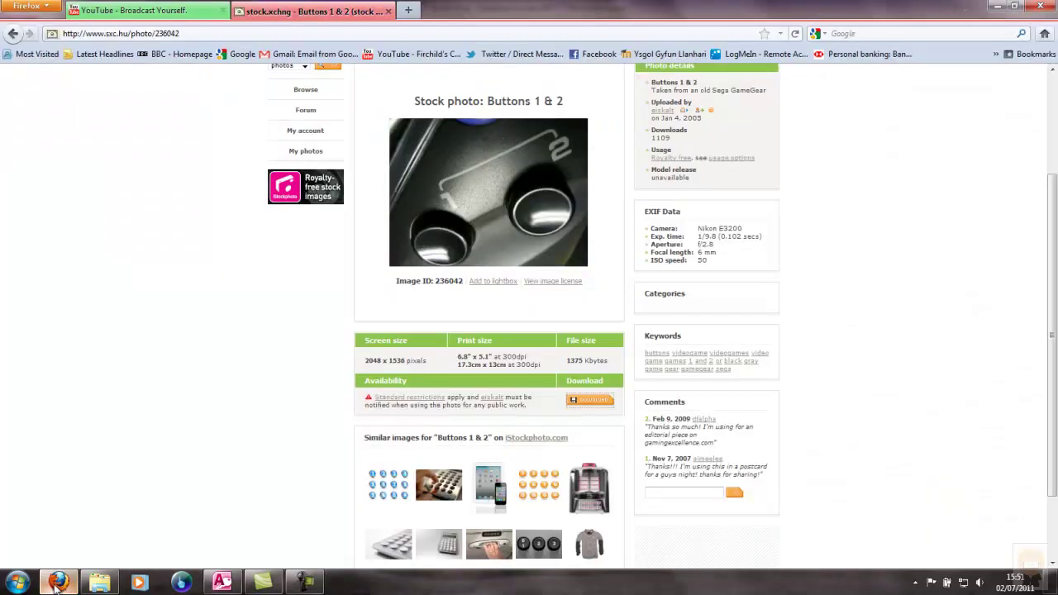
scroll(317, 307, "up", 4)
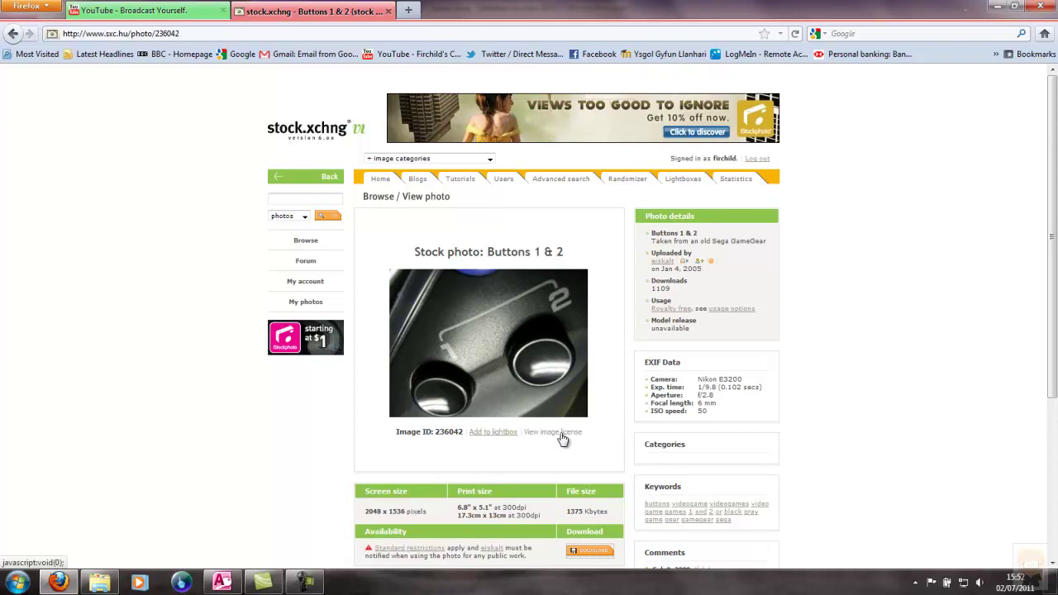
right_click(490, 361)
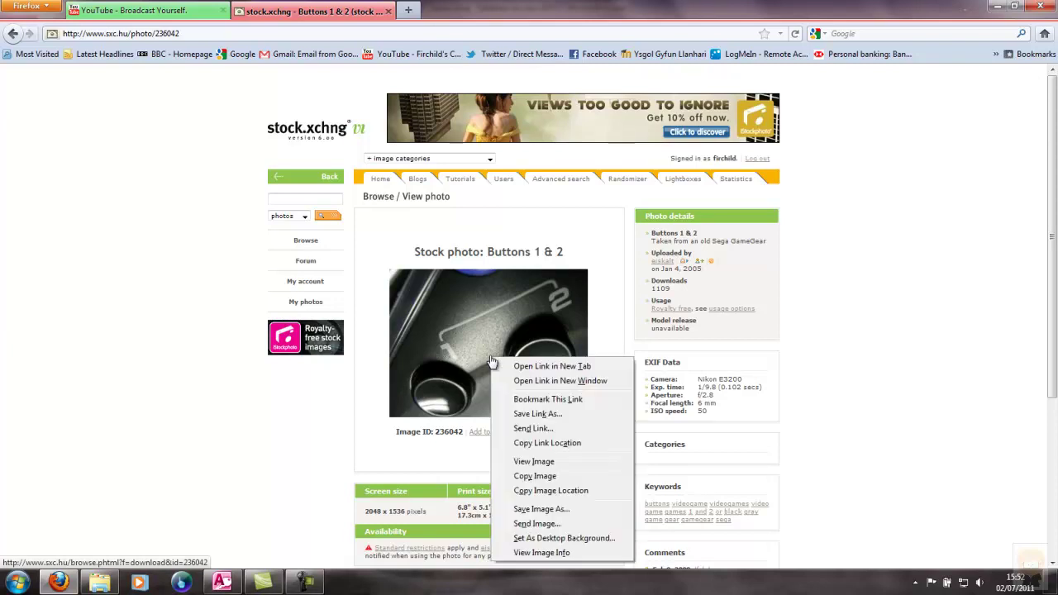
left_click(540, 479)
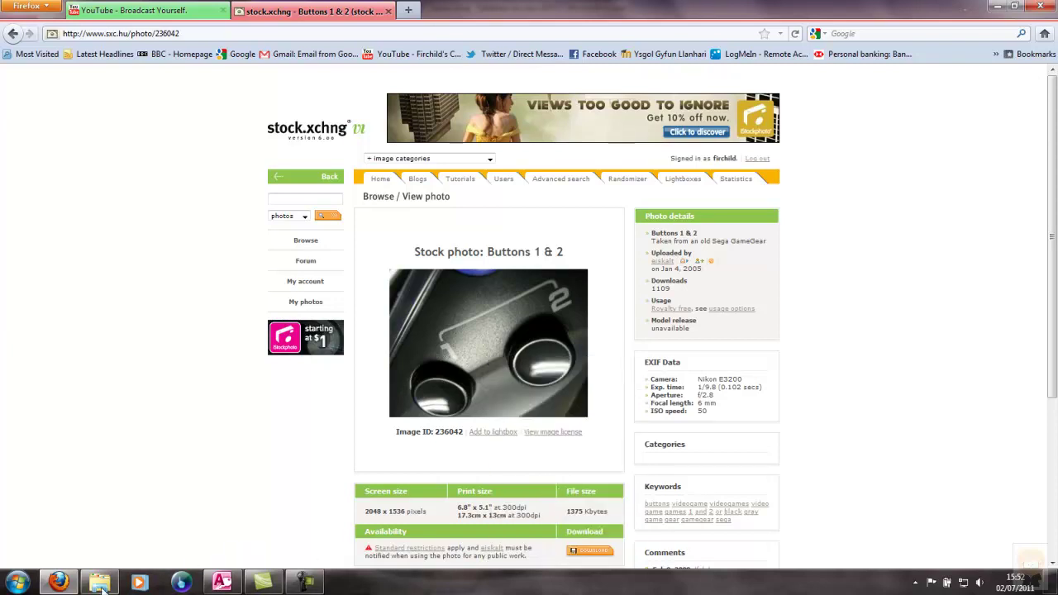
left_click(234, 589)
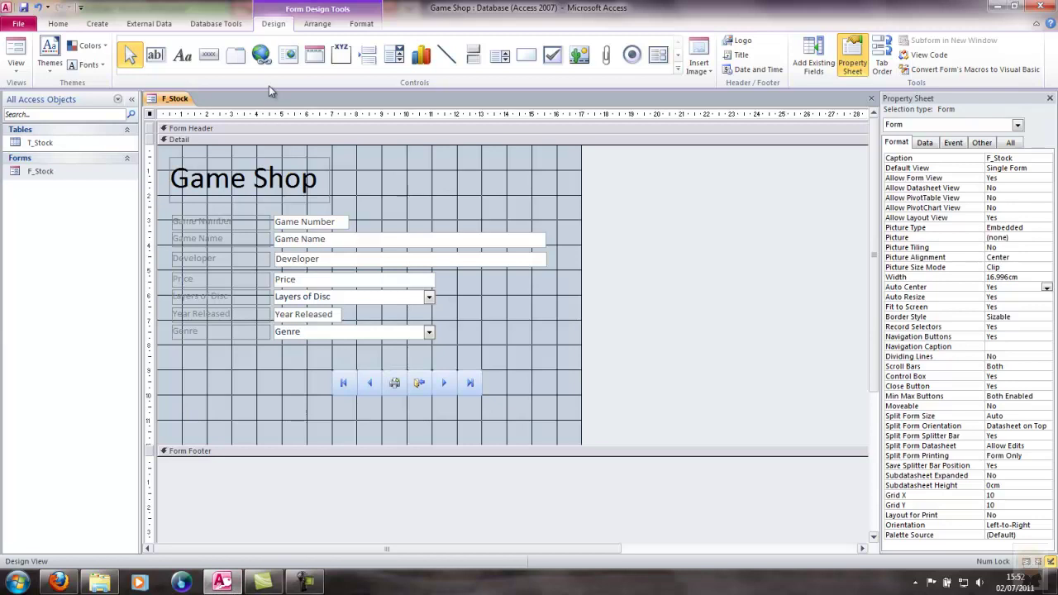
Paste the buttons photo into the Detail section and enlarge it to 17.011 × 12.222 cm.
left_click(58, 23)
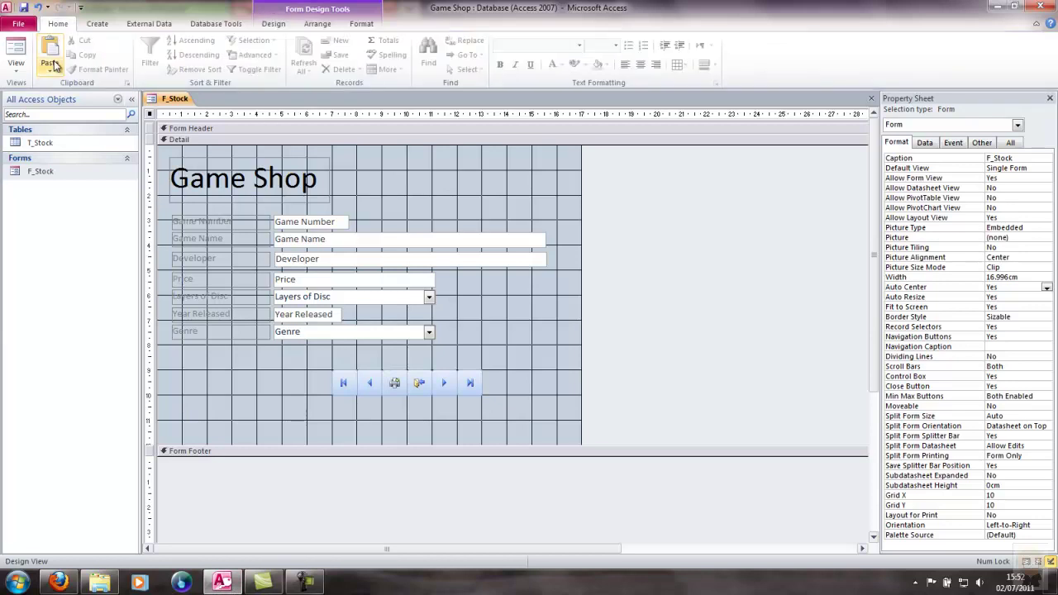
right_click(261, 198)
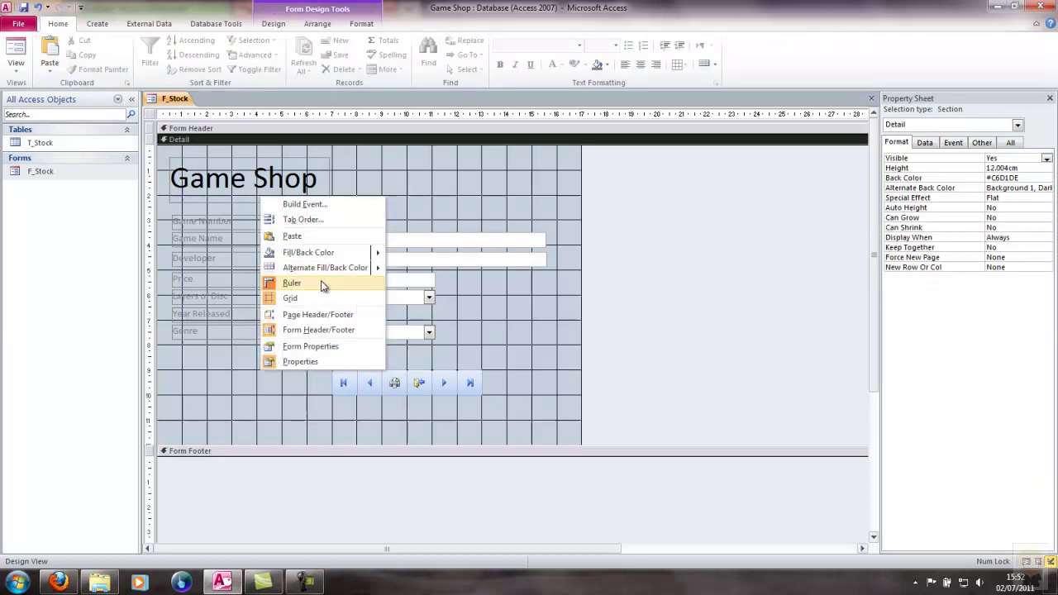
left_click(301, 237)
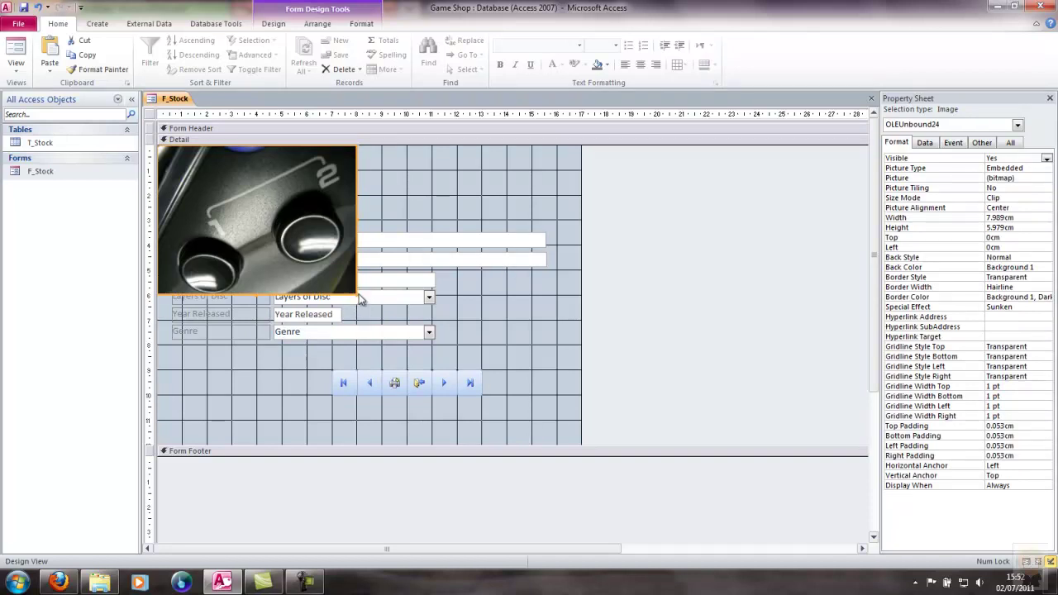
left_click_drag(357, 295, 580, 453)
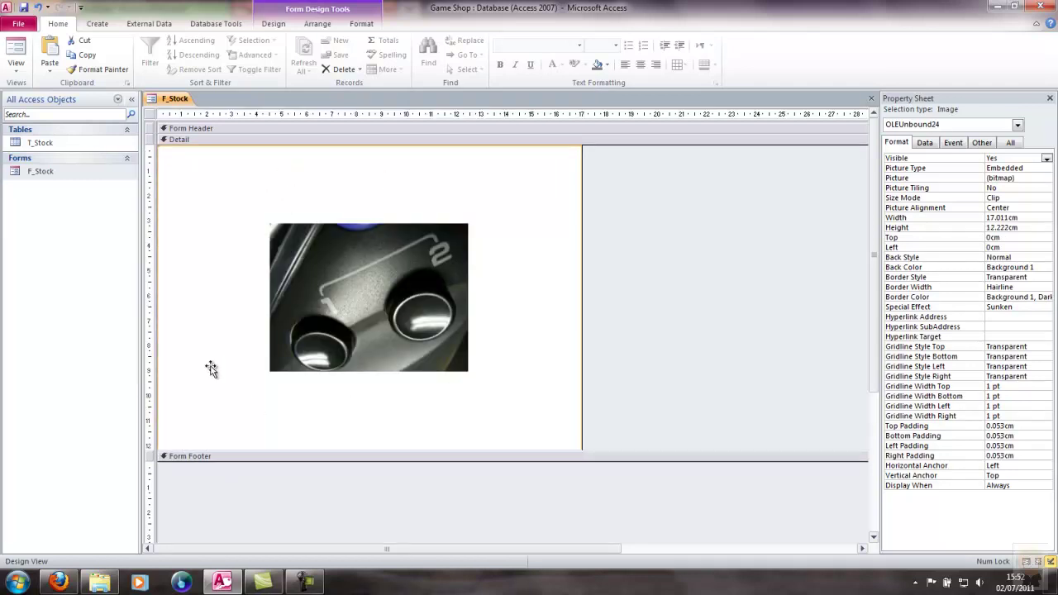
Set the image's Size Mode property to Stretch.
left_click(1011, 199)
left_click(1046, 200)
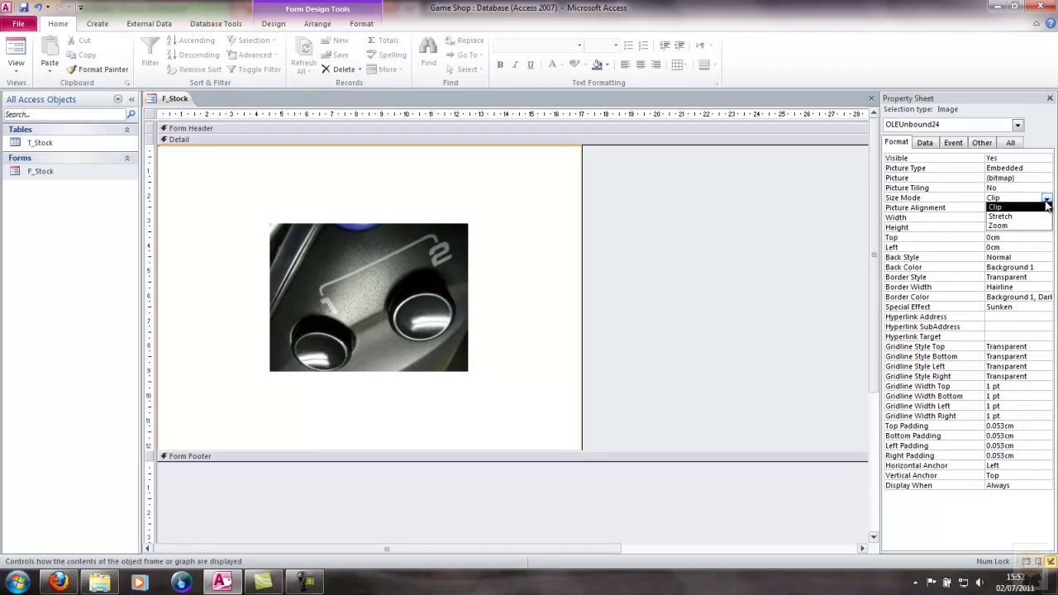
left_click(1008, 219)
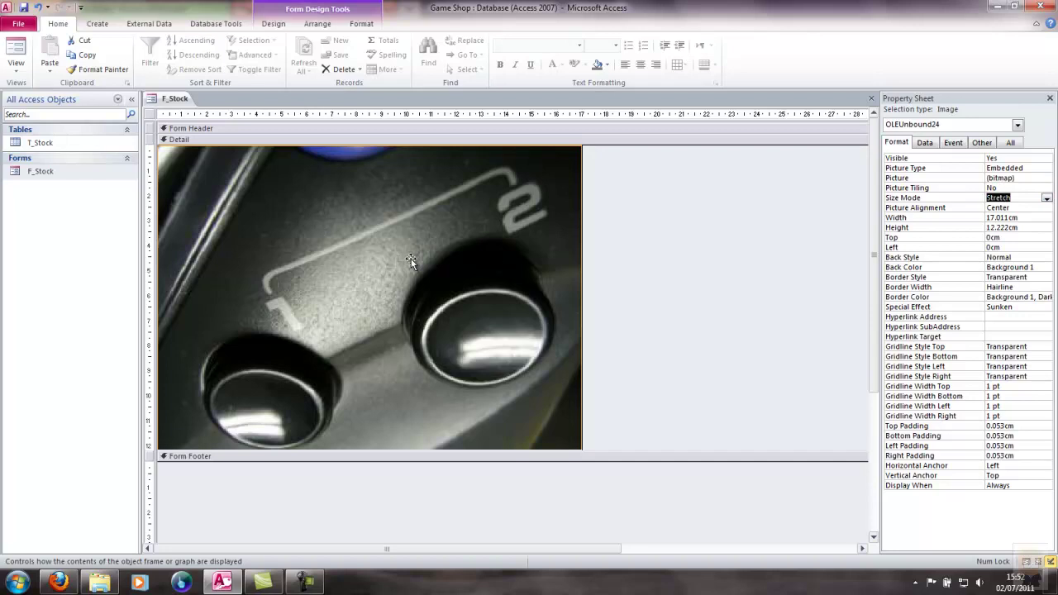
Use Arrange > Send to Back to place the photo behind the title, fields and buttons.
left_click(325, 27)
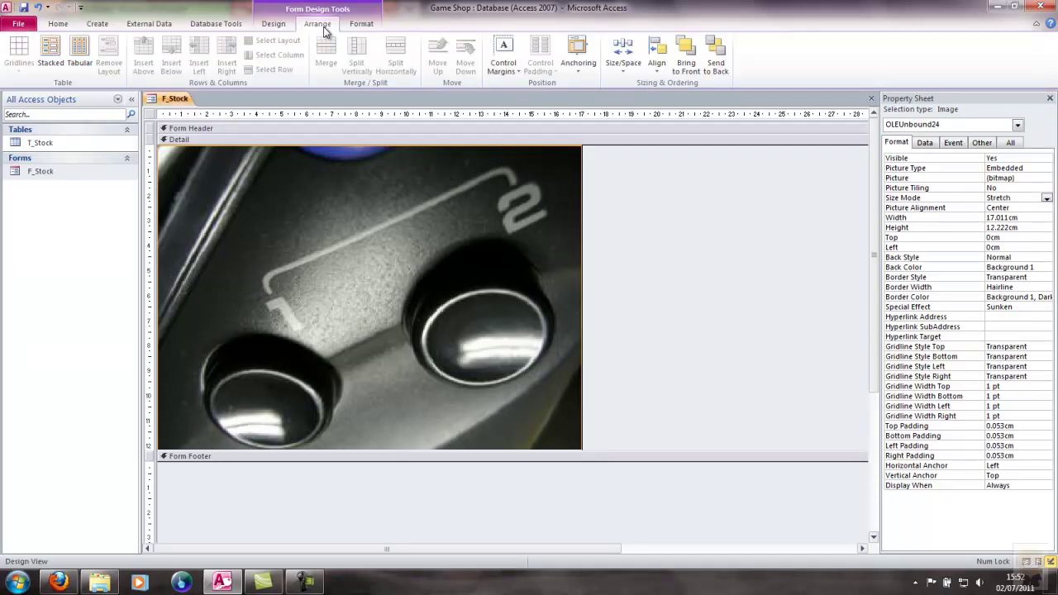
left_click(716, 59)
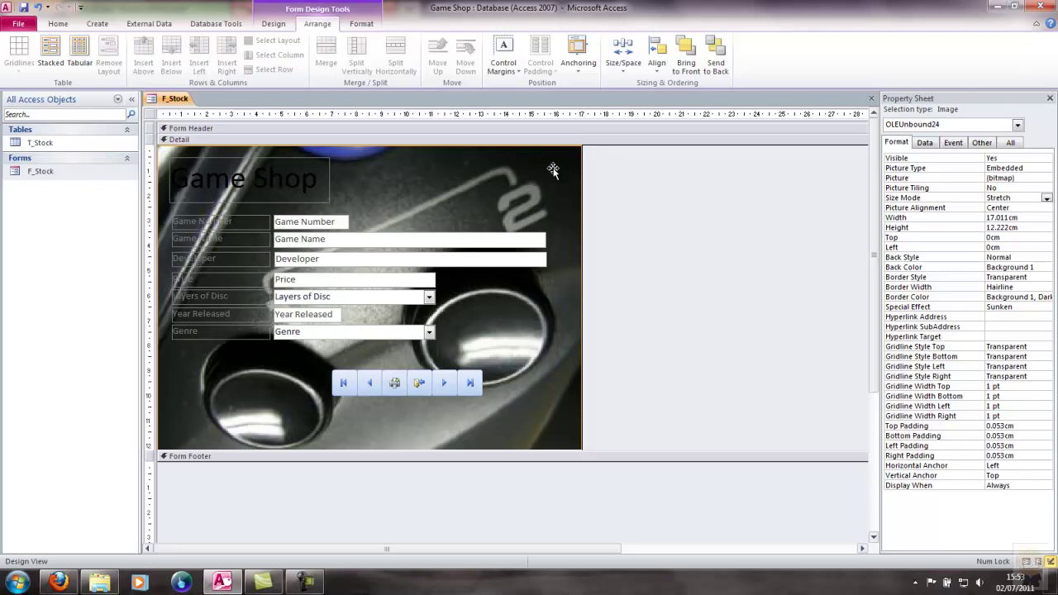
Move the photo aside and colour the Game Shop title and field labels yellow (#FFF200).
left_click_drag(553, 169, 543, 400)
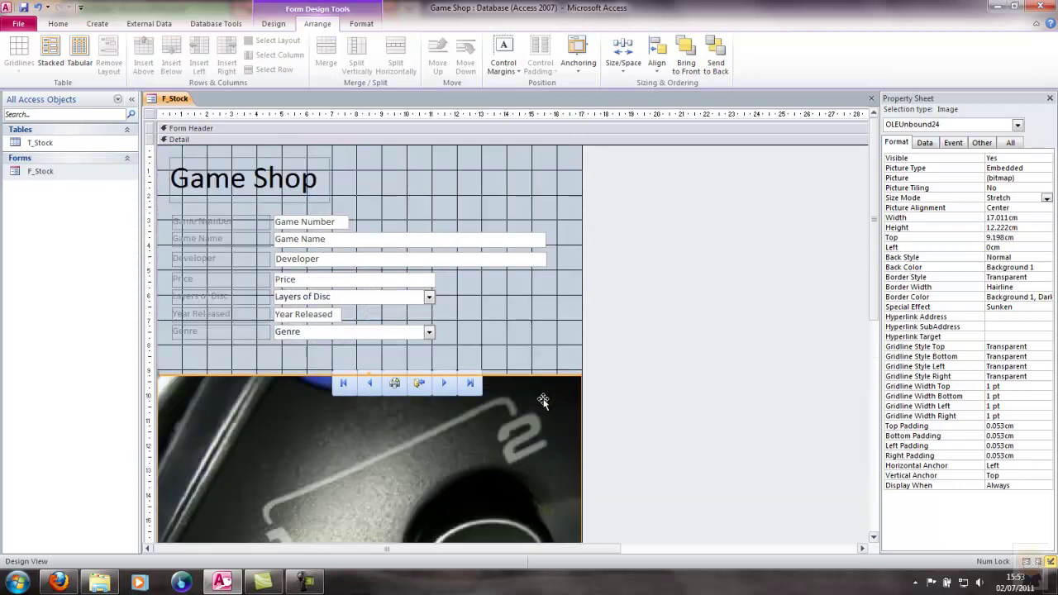
left_click_drag(169, 355, 262, 149)
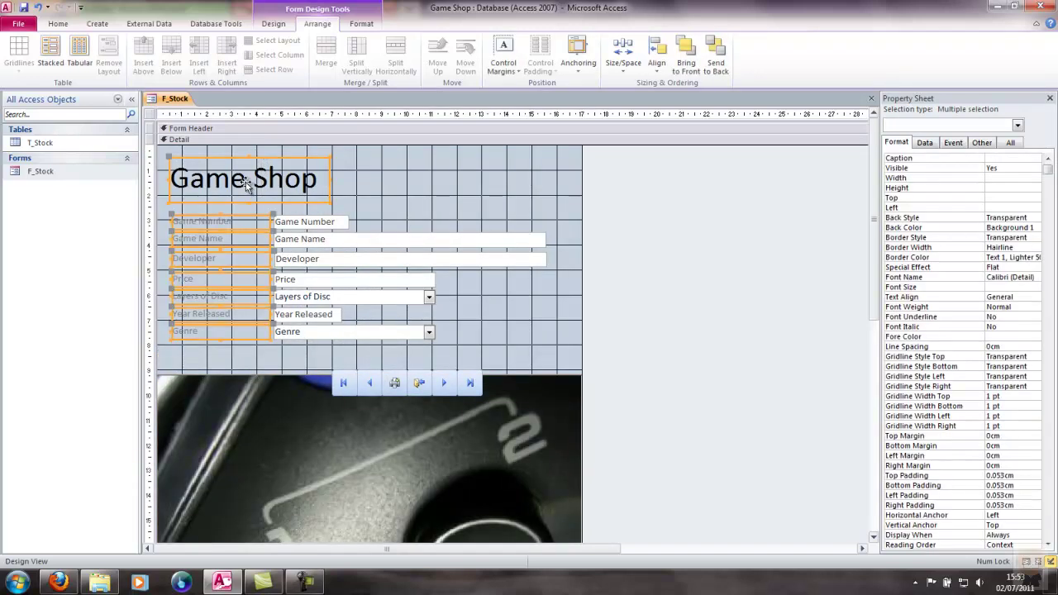
left_click(361, 23)
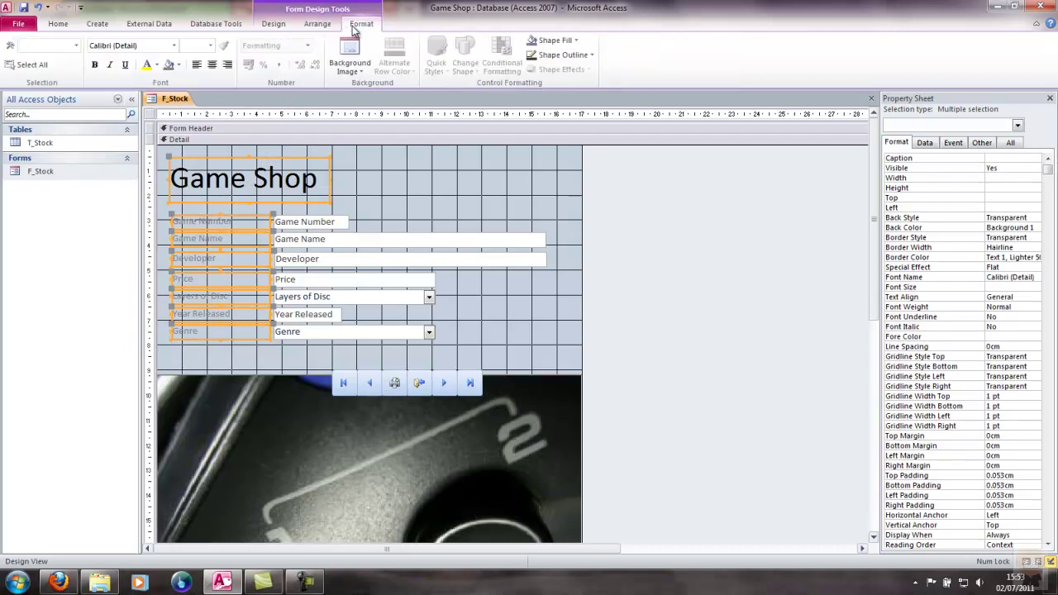
left_click(155, 67)
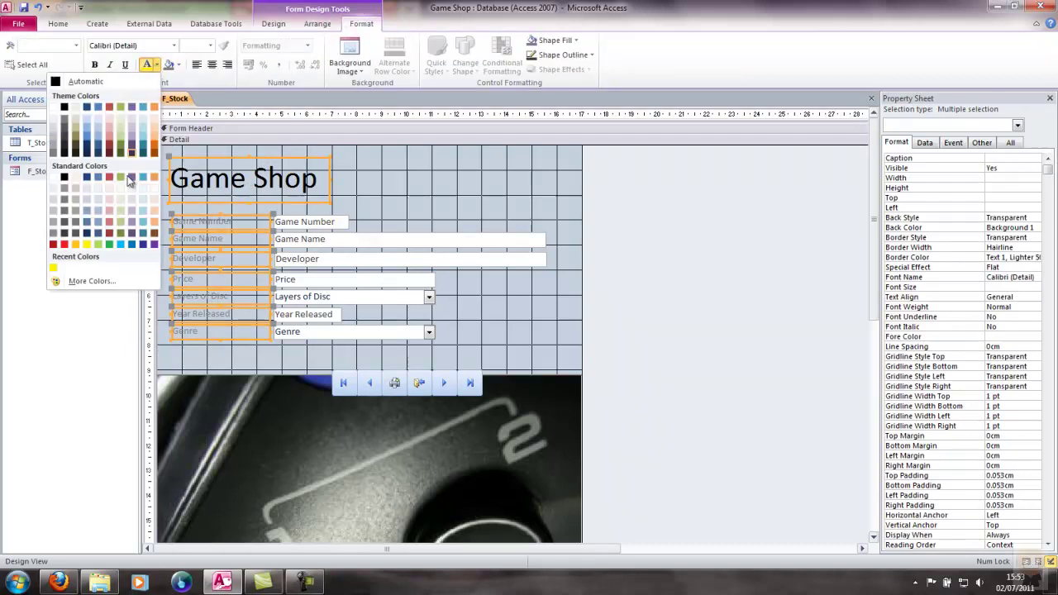
left_click(89, 240)
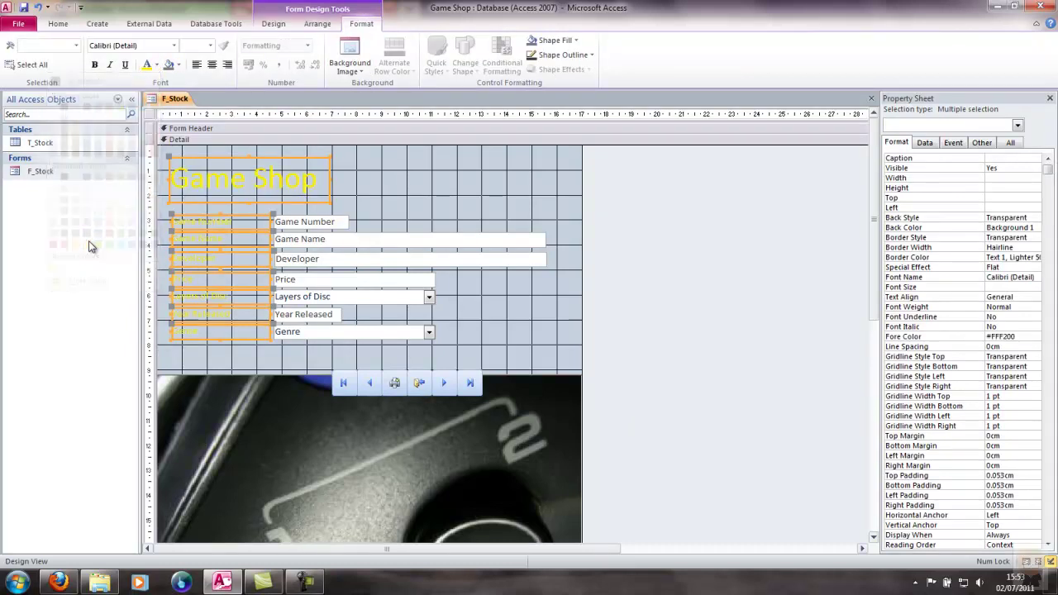
Move the photo back to the Detail section's top and shrink the Detail section to fit it.
left_click(528, 419)
left_click_drag(528, 419, 526, 180)
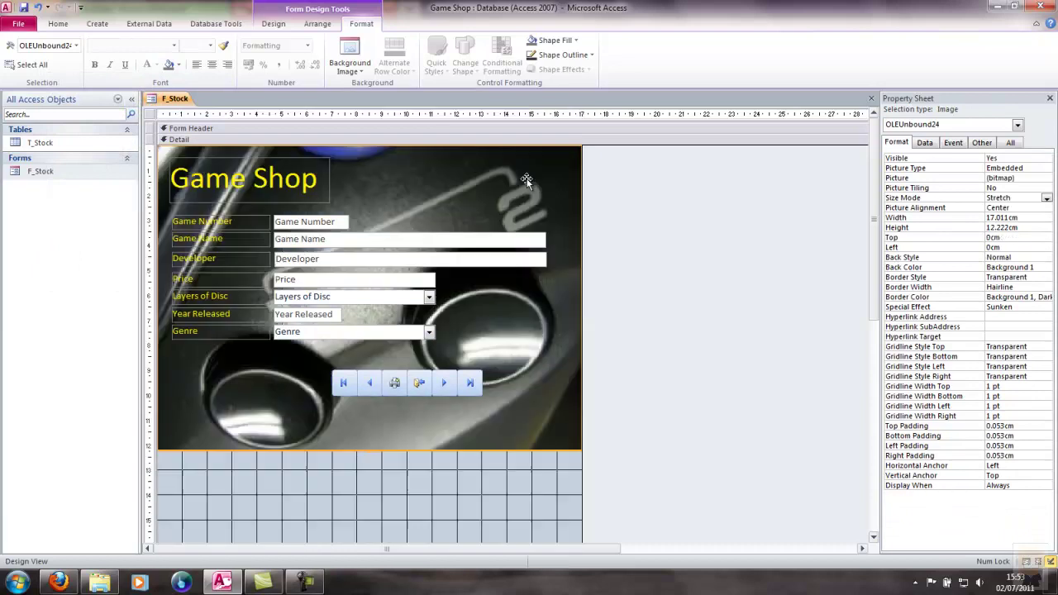
scroll(670, 365, "down", 5)
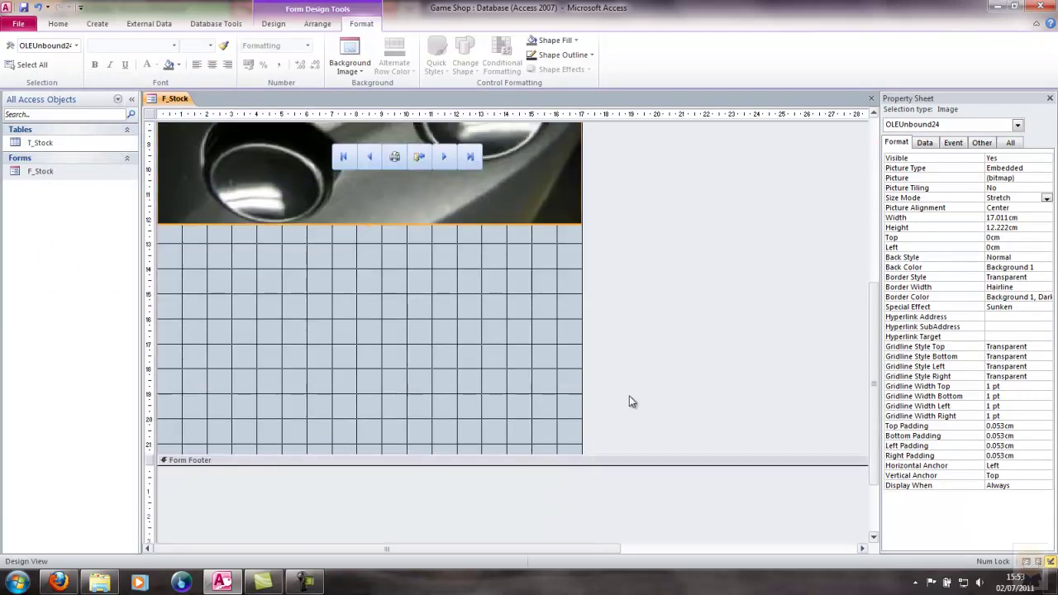
left_click_drag(350, 456, 388, 223)
scroll(609, 246, "up", 5)
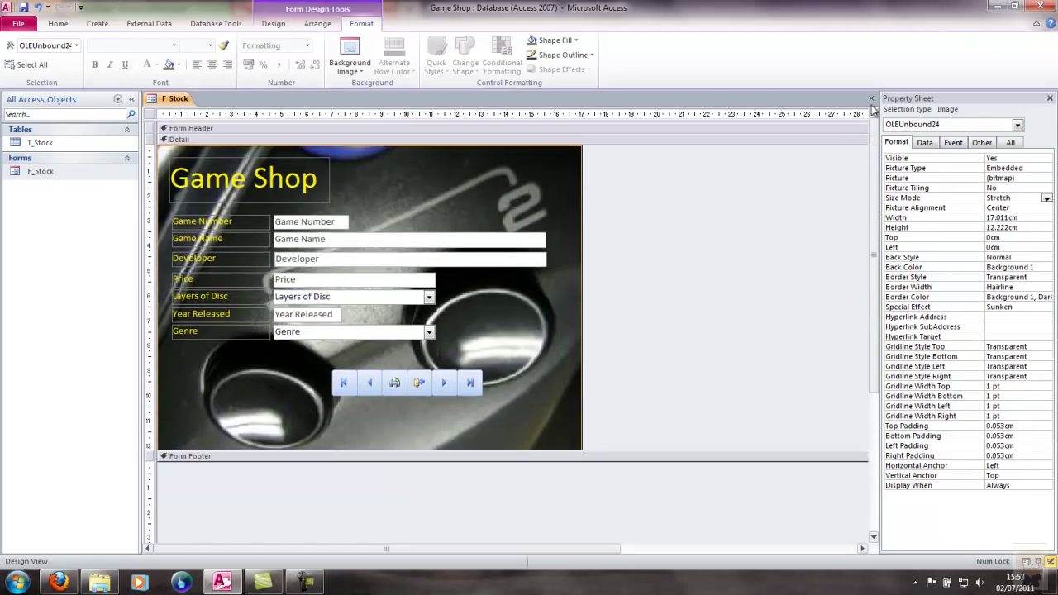
Close and save the F_Stock design, then open F_Stock in Form View to check it.
key("ctrl+w")
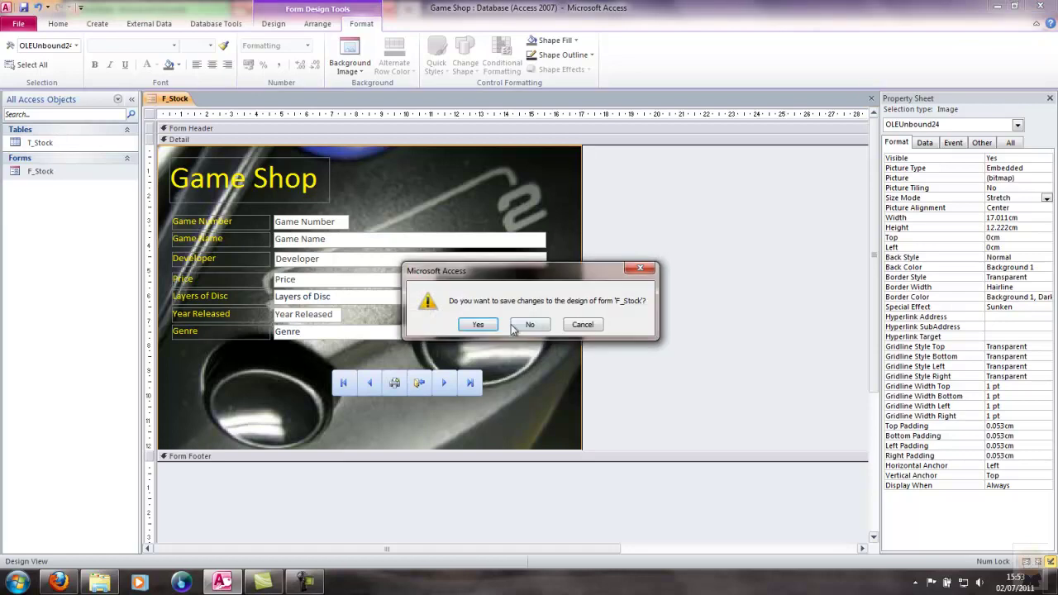
left_click(479, 323)
double_click(62, 172)
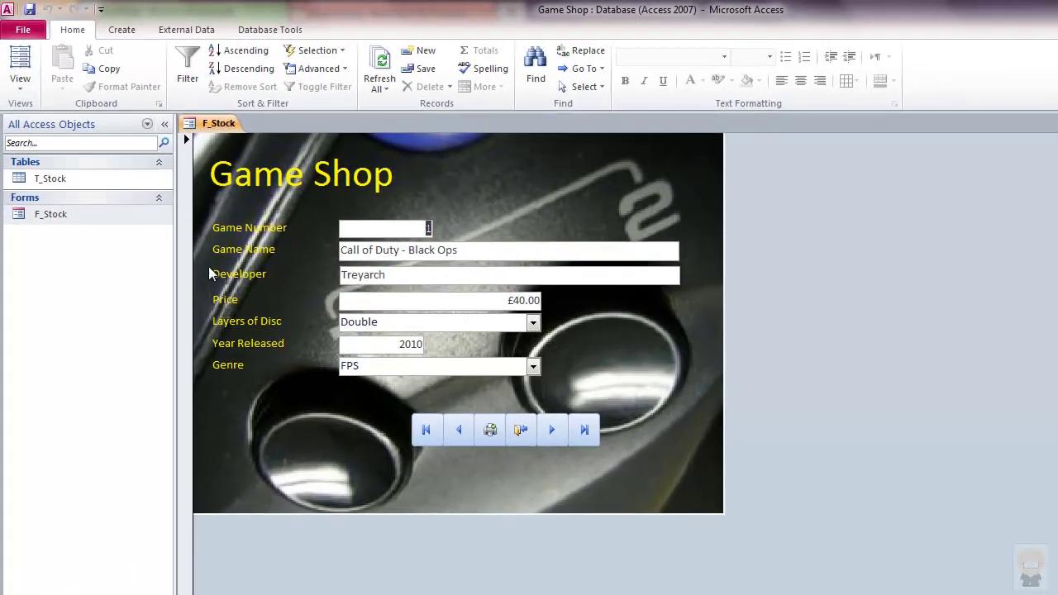
left_click(55, 174)
left_click(19, 78)
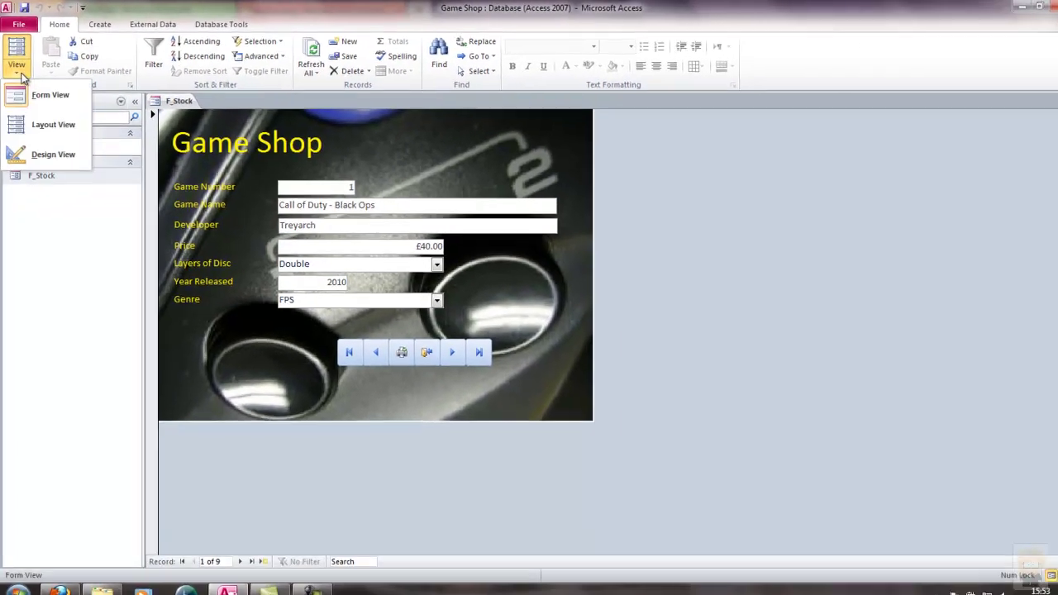
Return F_Stock to Design View and delete the buttons photo from the Detail section.
left_click(47, 194)
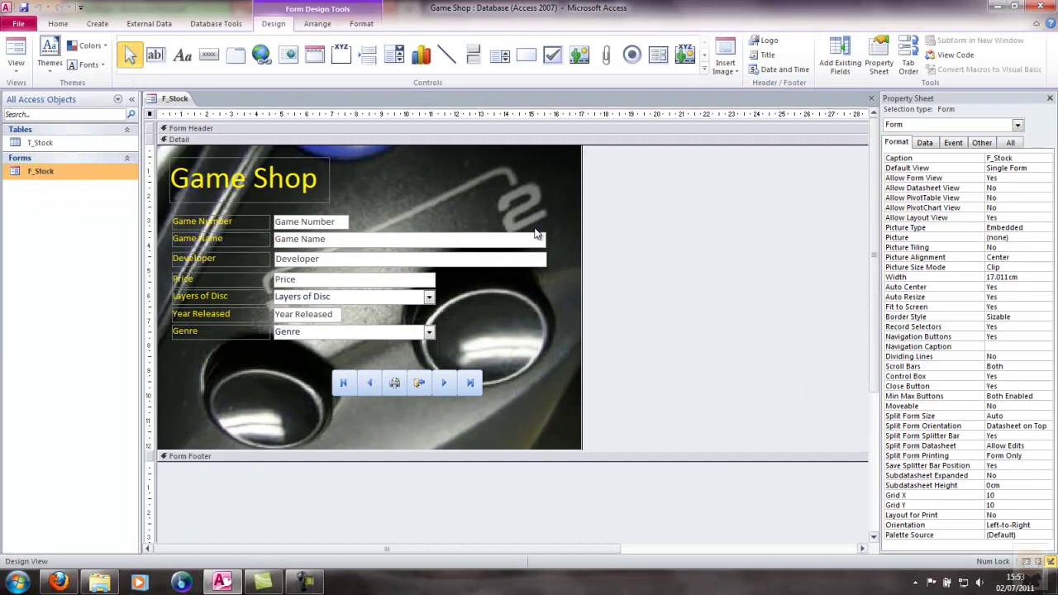
left_click(567, 185)
key("Delete")
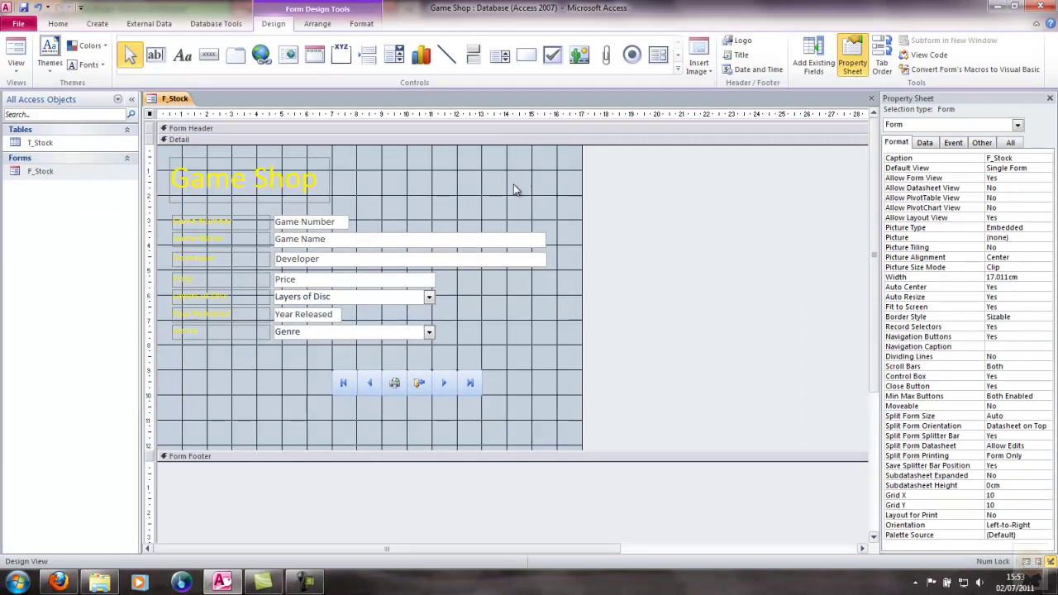
Bring up the Form Design Tools Design commands.
left_click(61, 26)
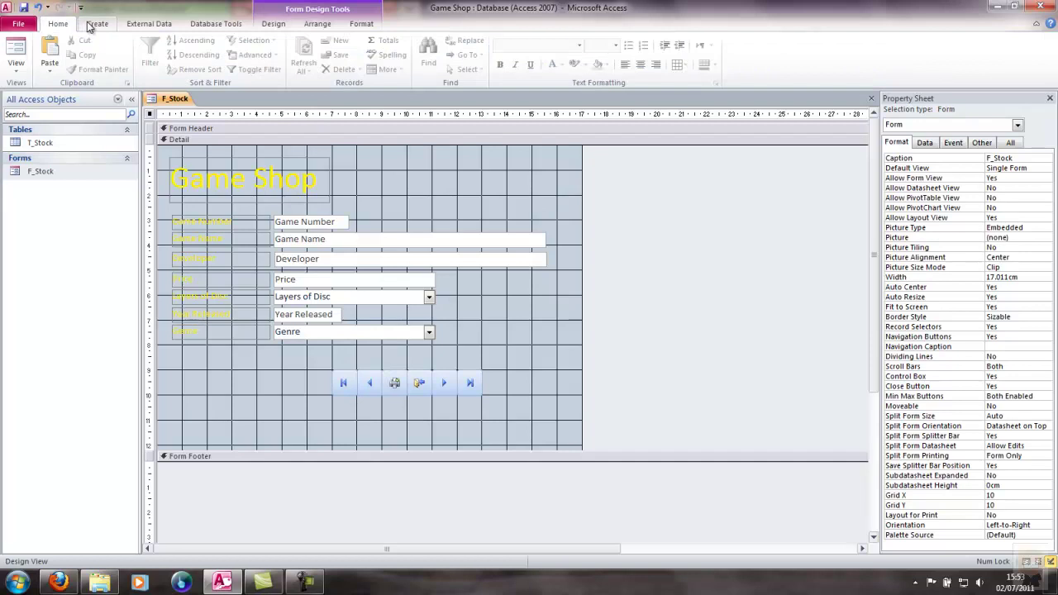
left_click(91, 25)
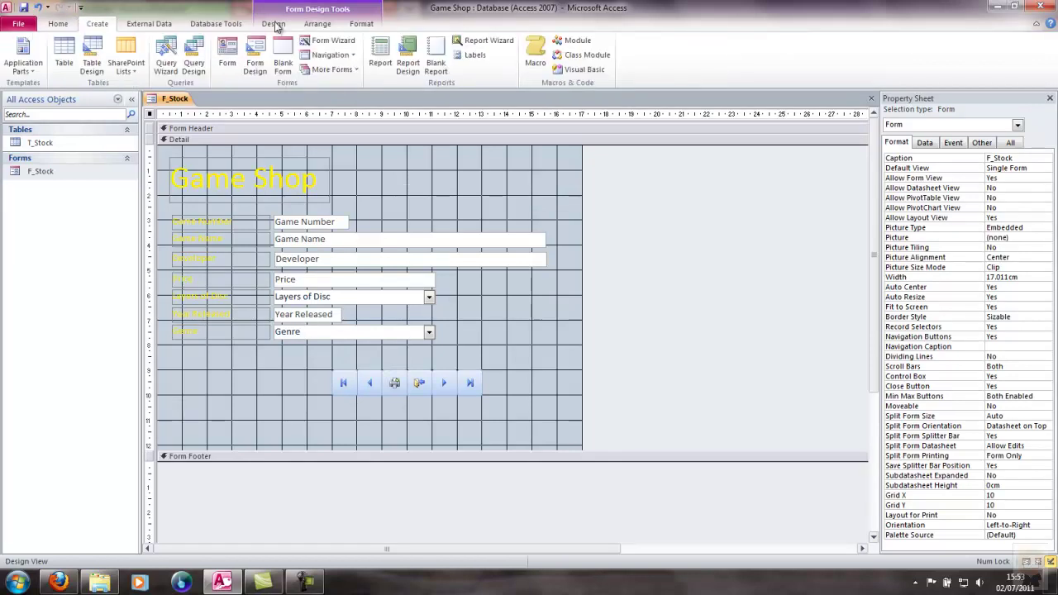
left_click(277, 27)
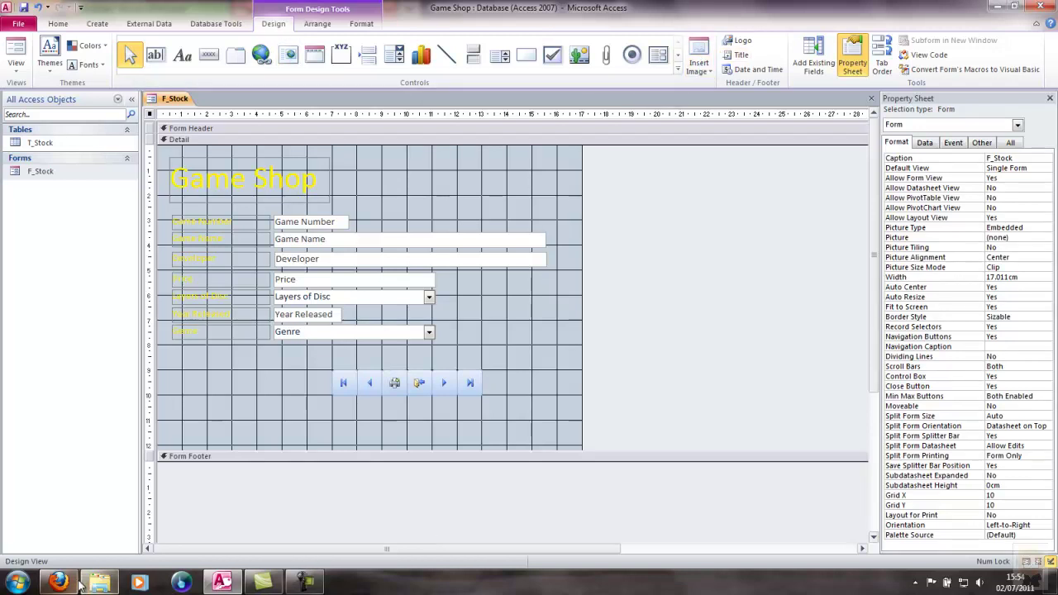
Copy the full-size buttons photo from Firefox and launch Paint.
mouse_move(66, 582)
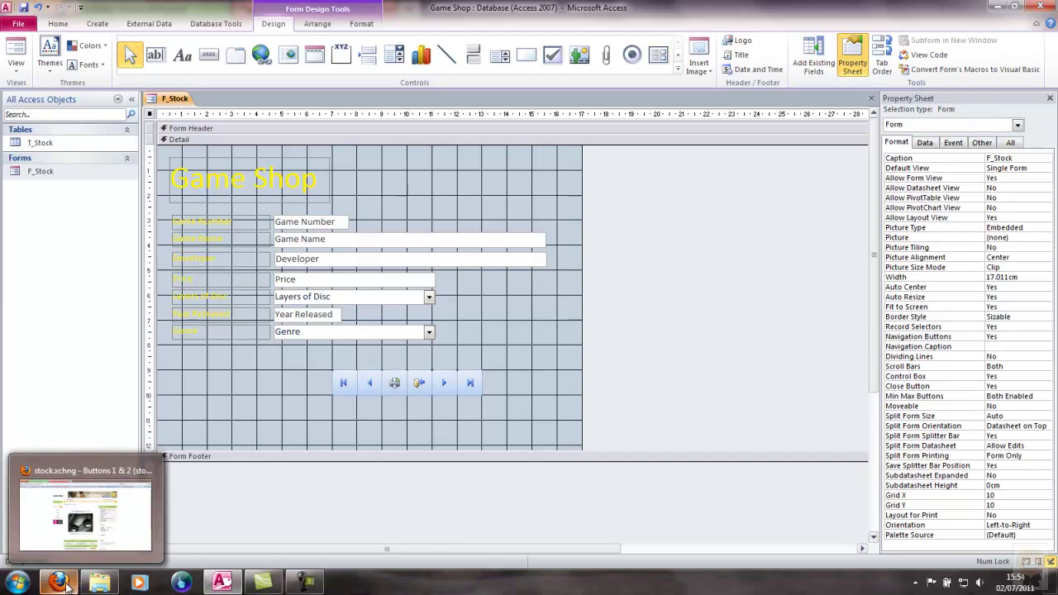
left_click(69, 584)
scroll(491, 332, "down", 4)
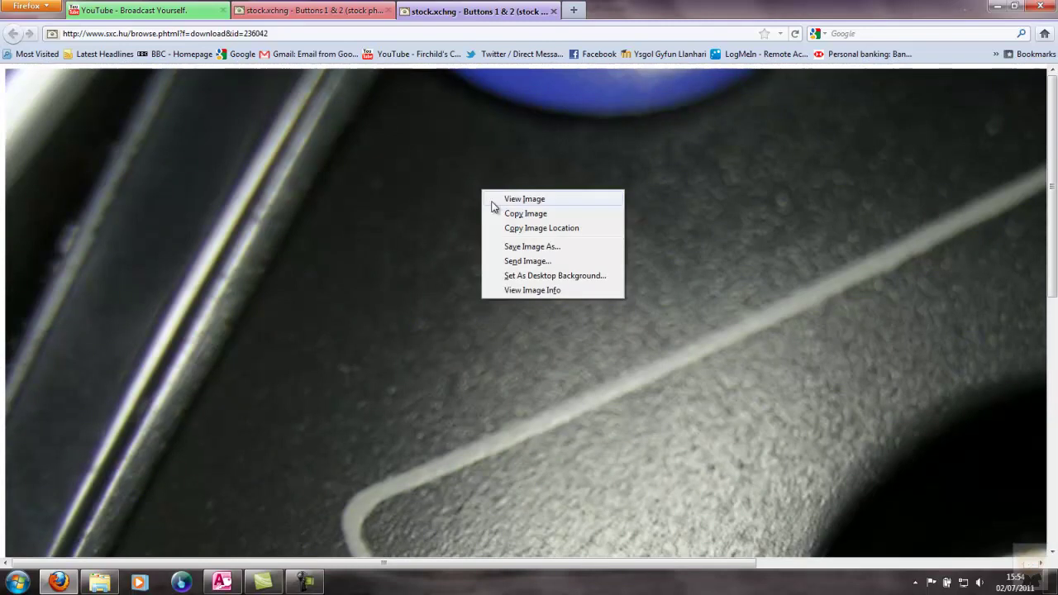
left_click(509, 216)
left_click(17, 583)
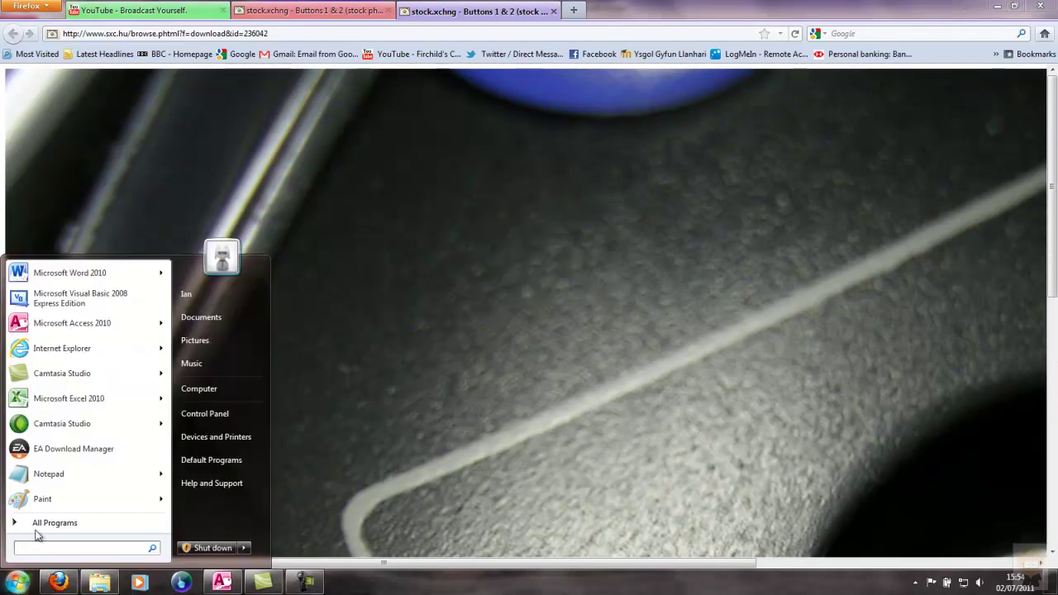
left_click(43, 502)
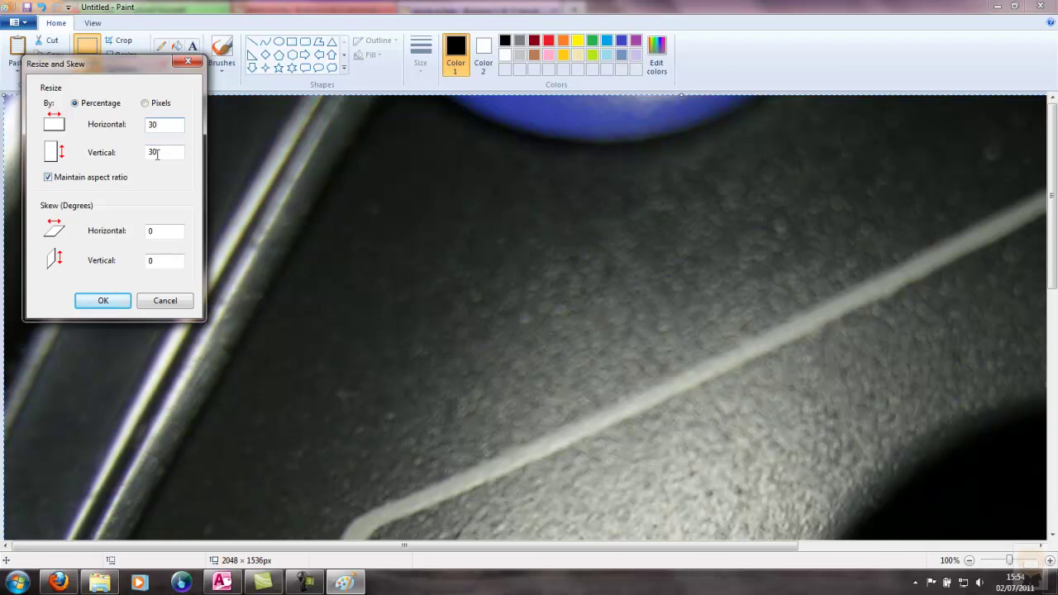
Apply the 30% resize to the pasted photo and trim the canvas to 614 × 460 px.
left_click(106, 301)
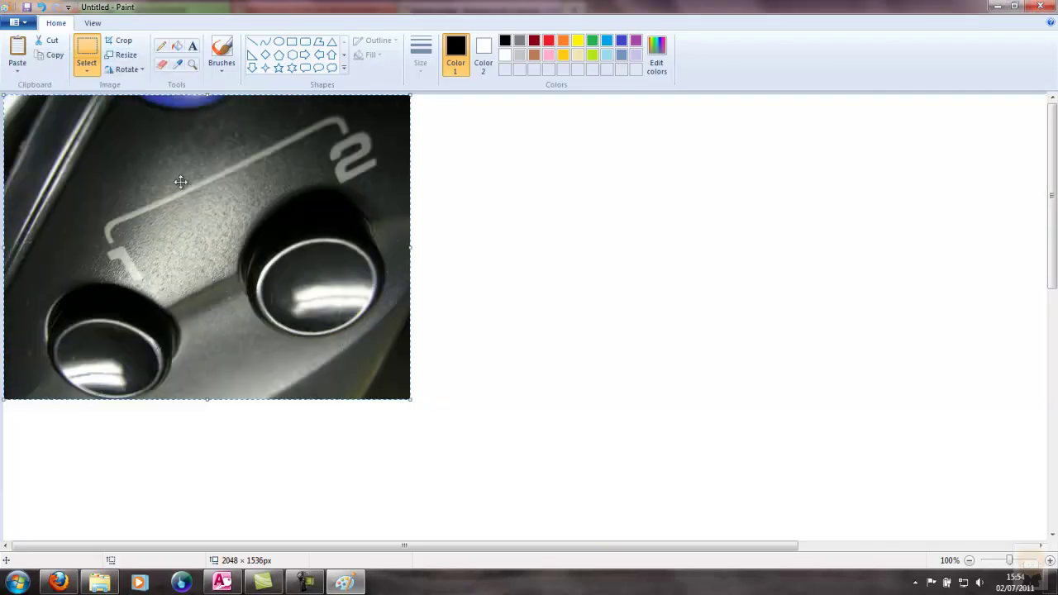
left_click_drag(501, 545, 950, 446)
left_click_drag(1054, 279, 148, 200)
left_click(1016, 519)
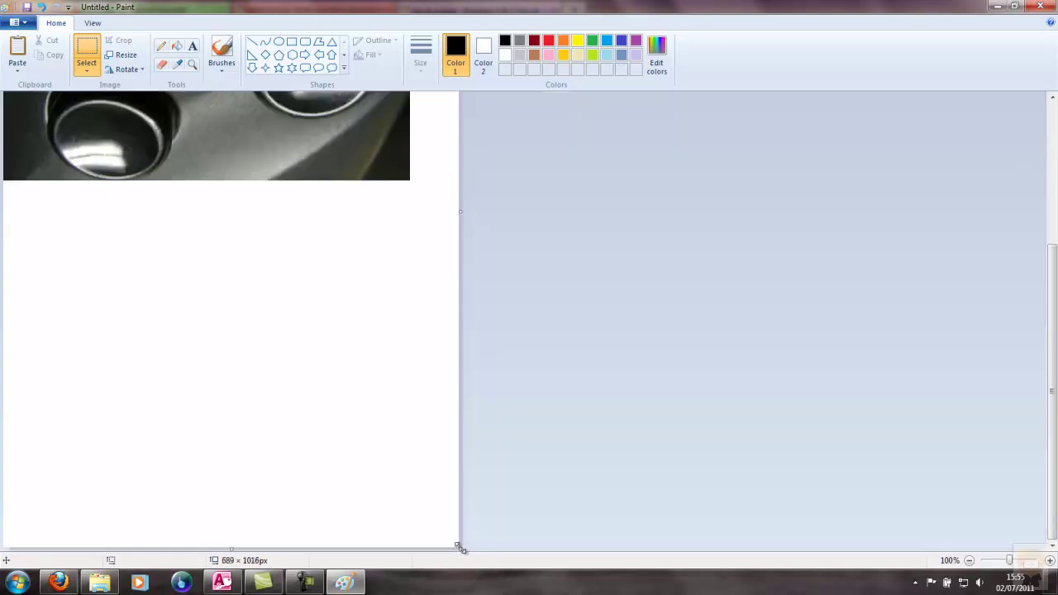
left_click_drag(460, 548, 413, 182)
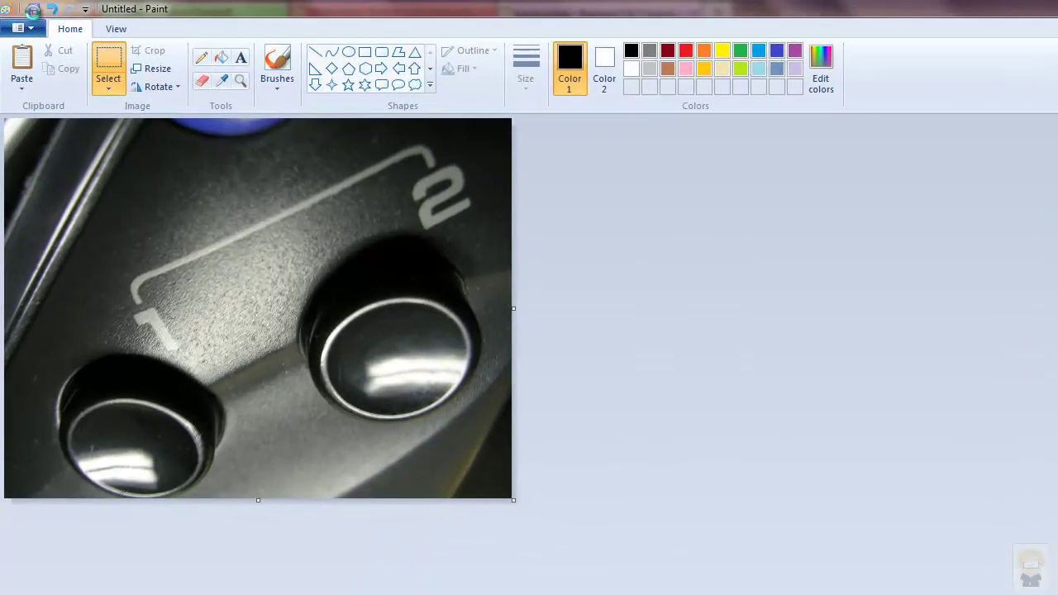
Save the Paint picture as VideoGameBG.png in Pictures, overwriting the existing file.
left_click(32, 10)
left_click(291, 175)
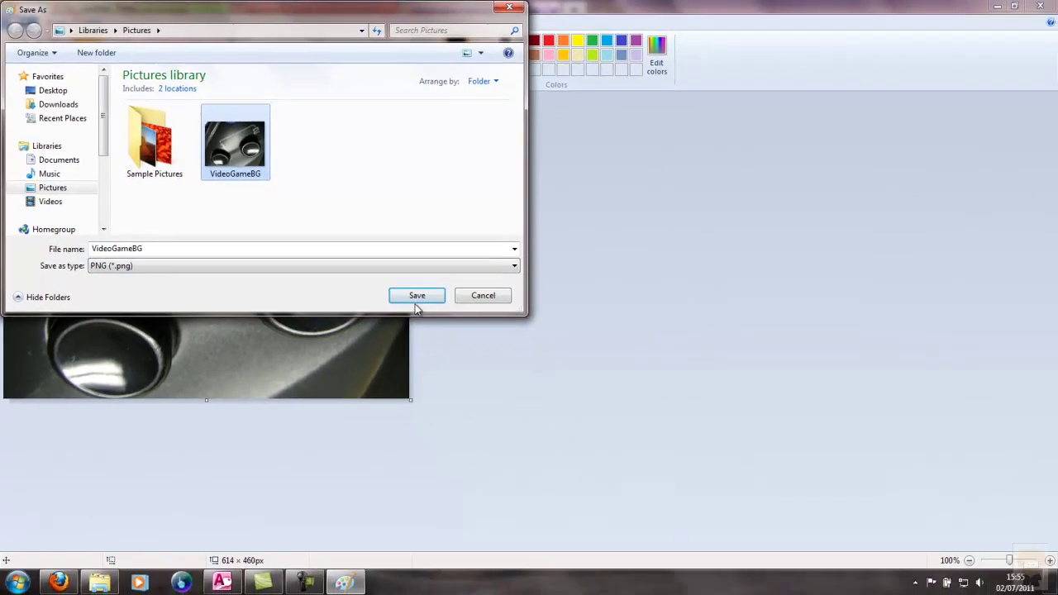
left_click(417, 299)
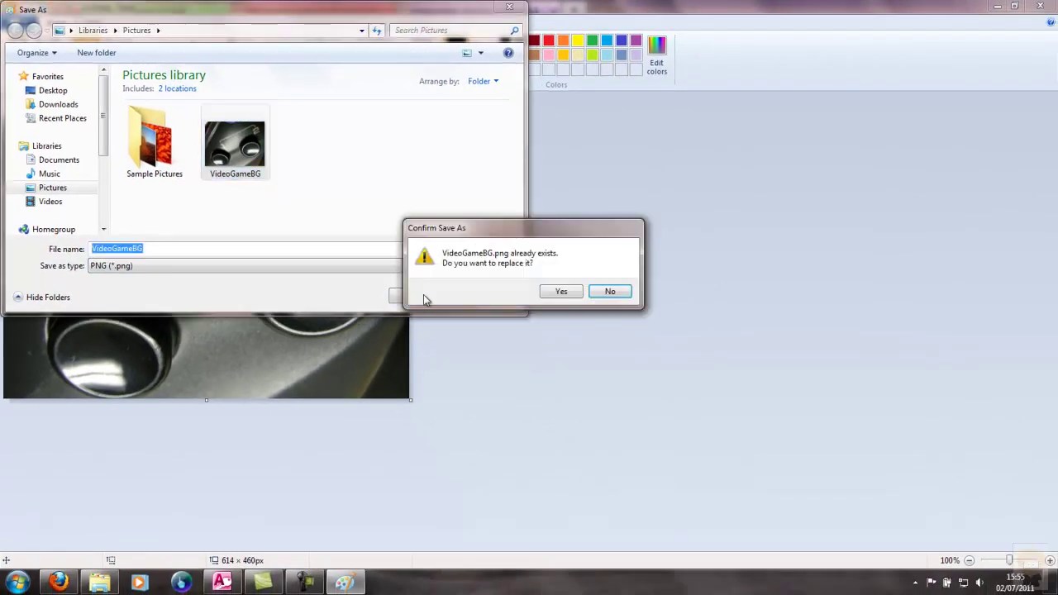
left_click(555, 293)
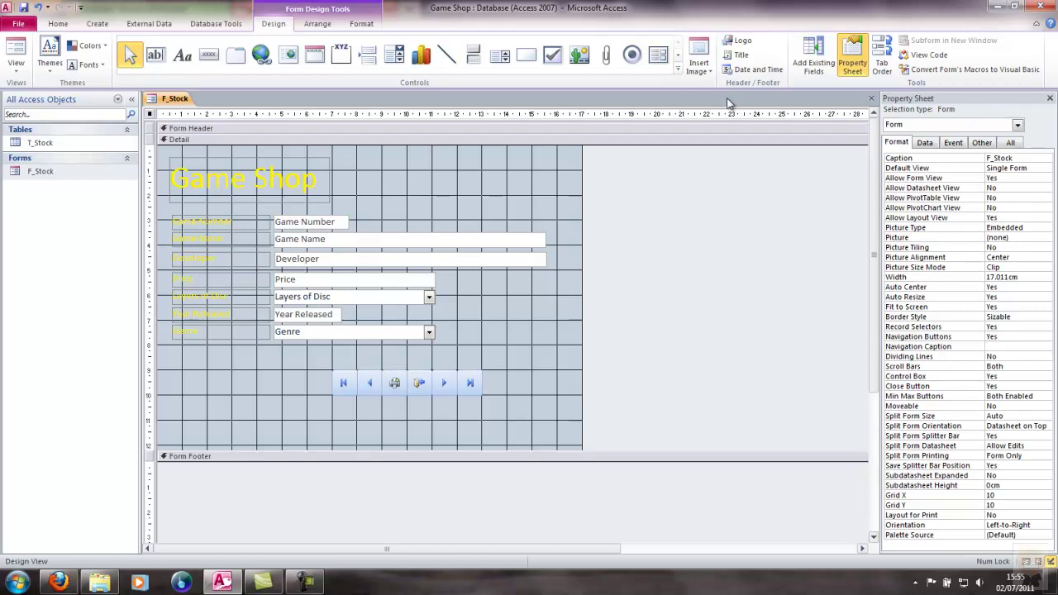
Choose VideoGameBG from the Pictures library as the image to insert on the form.
left_click(698, 71)
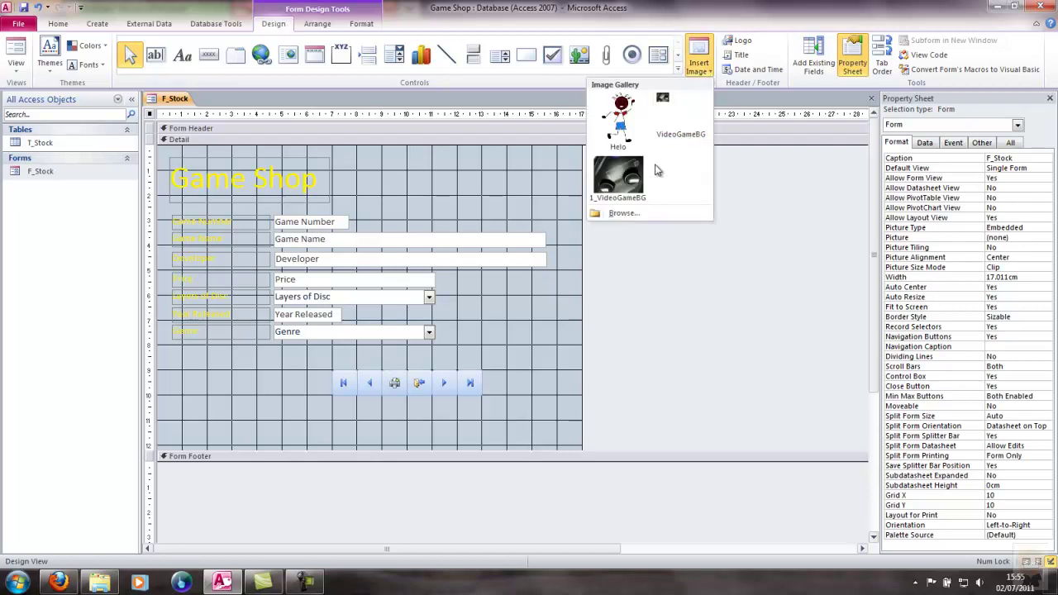
left_click(624, 215)
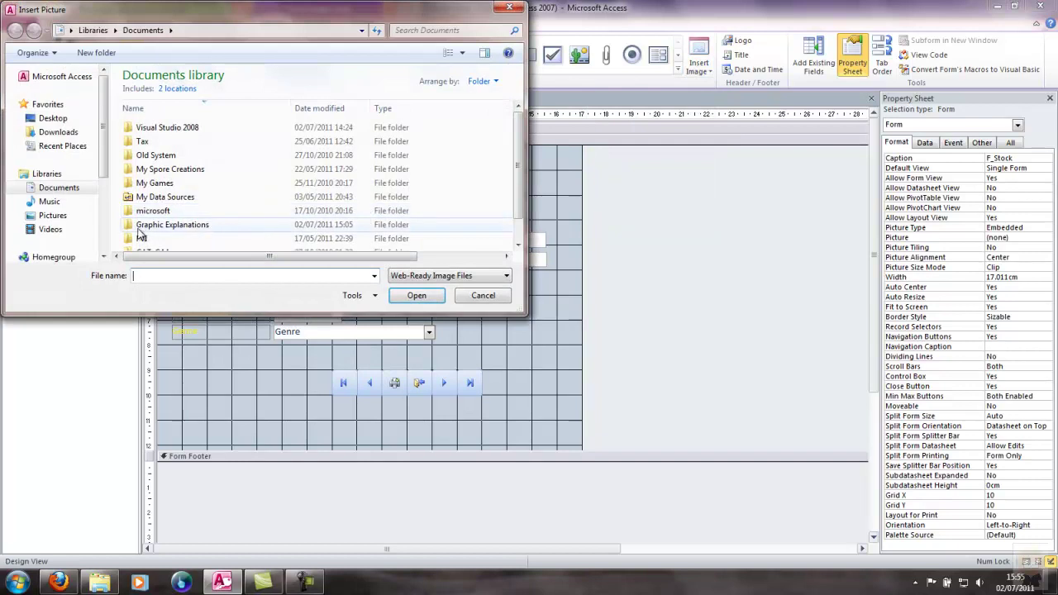
left_click(51, 215)
left_click(316, 143)
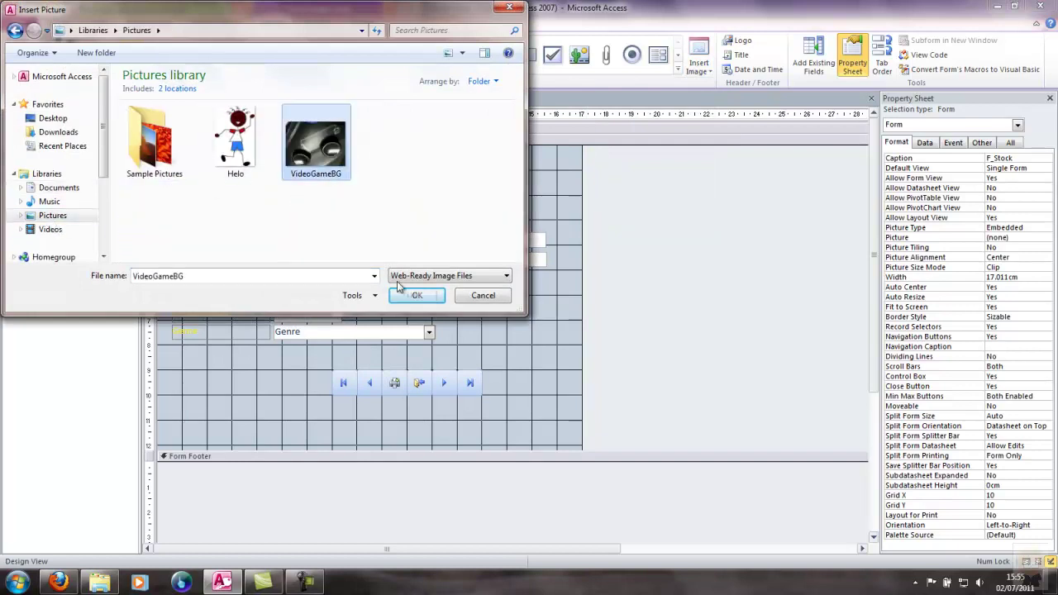
left_click(410, 295)
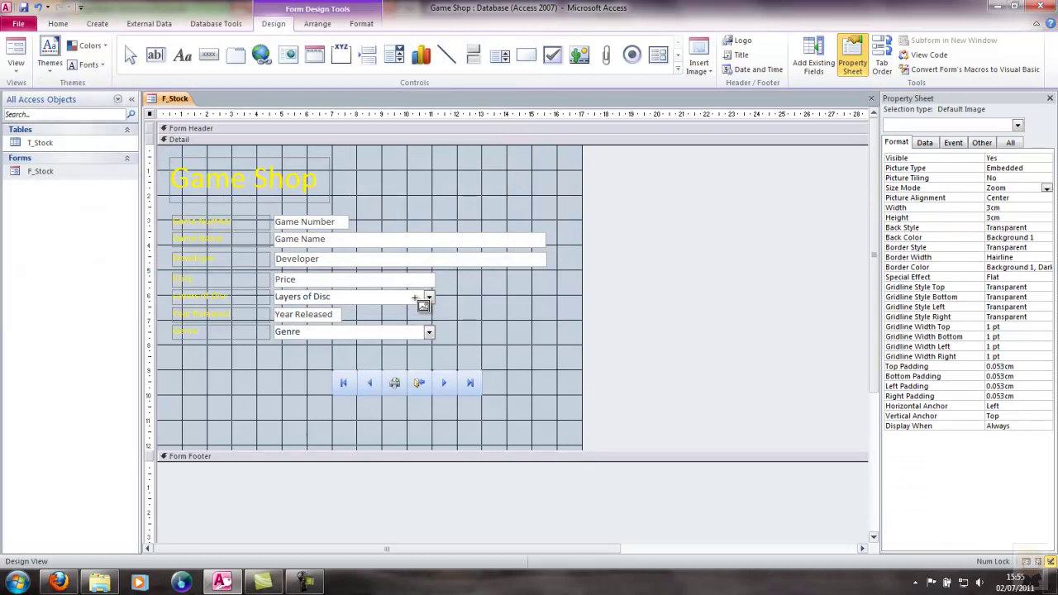
left_click_drag(162, 147, 581, 450)
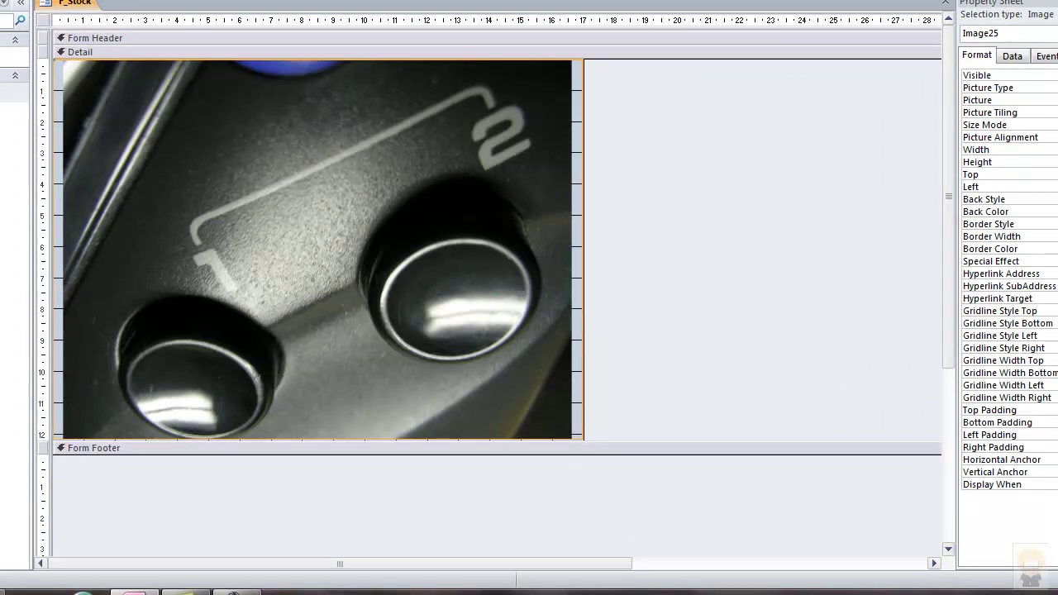
key("Delete")
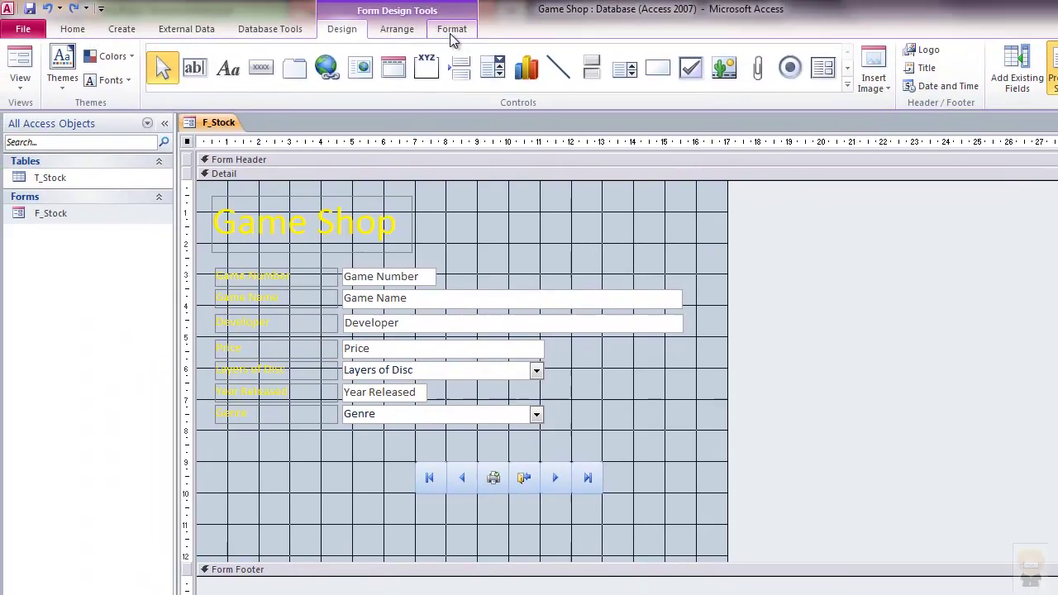
Set VideoGameBG from the Pictures library as the form's background image.
left_click(451, 32)
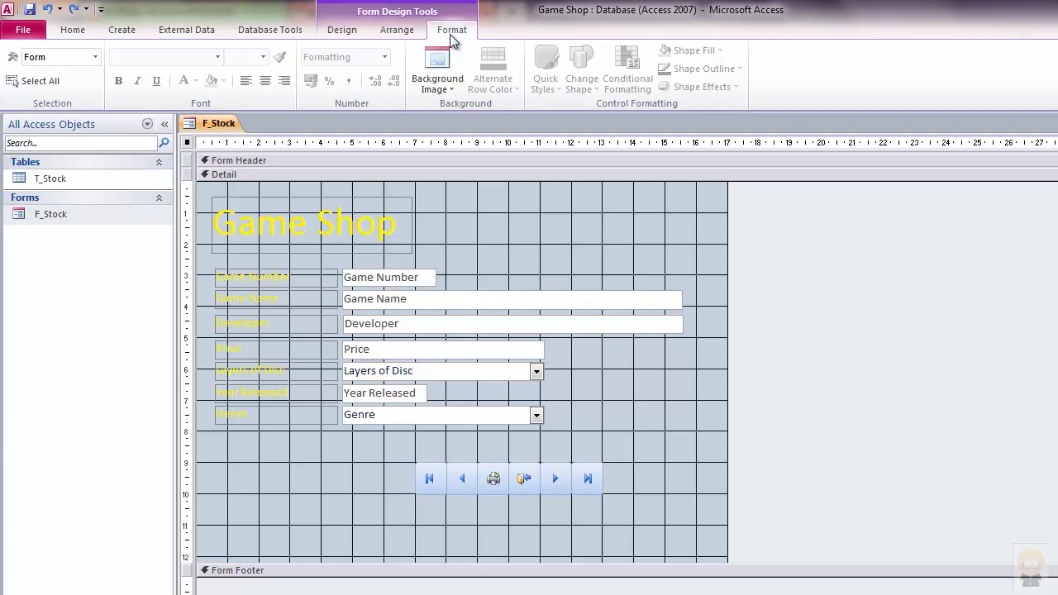
left_click(449, 90)
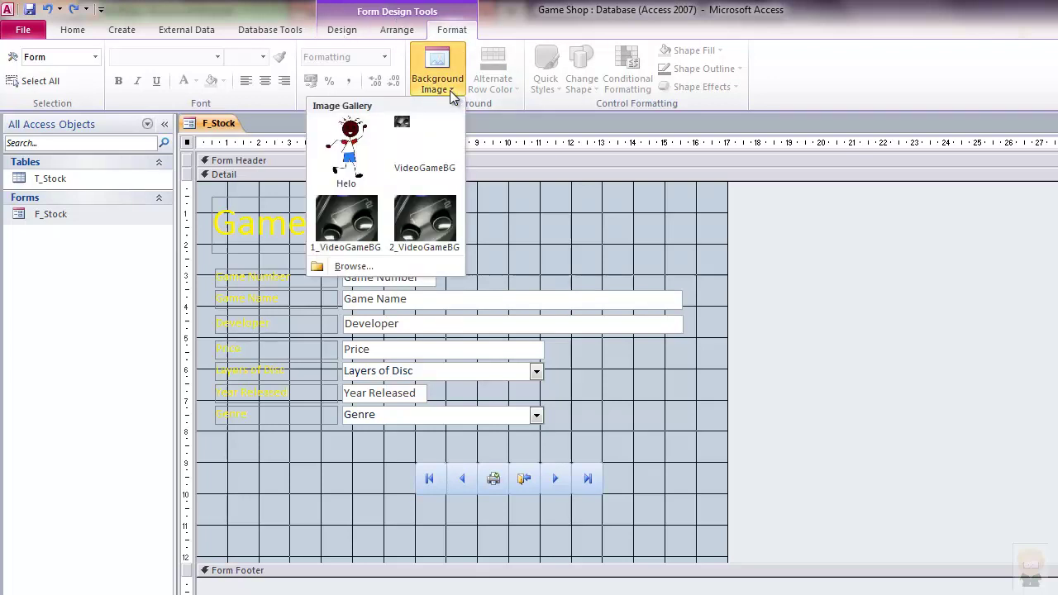
left_click(361, 267)
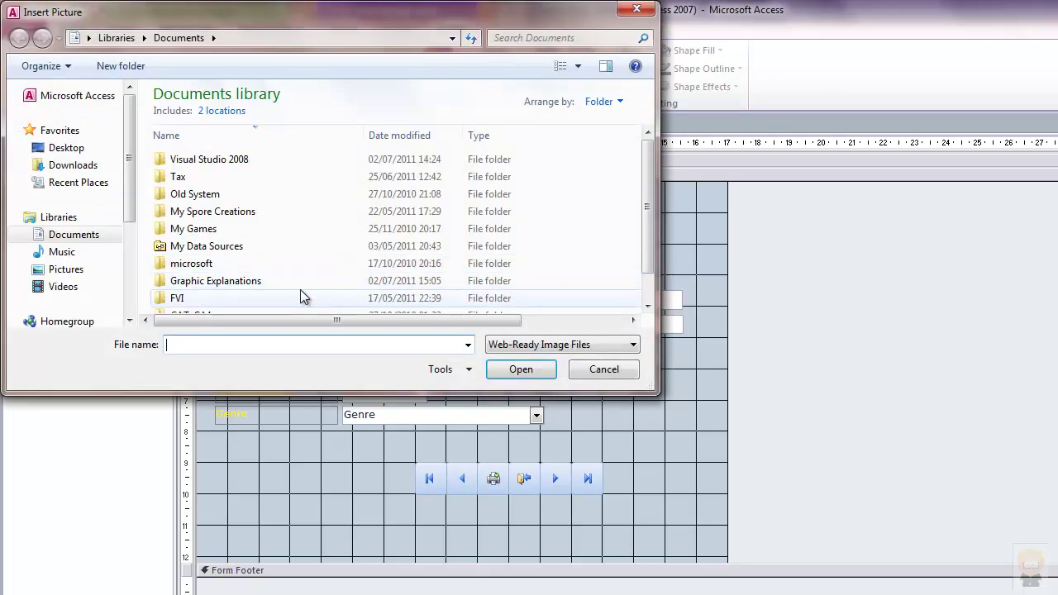
left_click(79, 272)
left_click(393, 173)
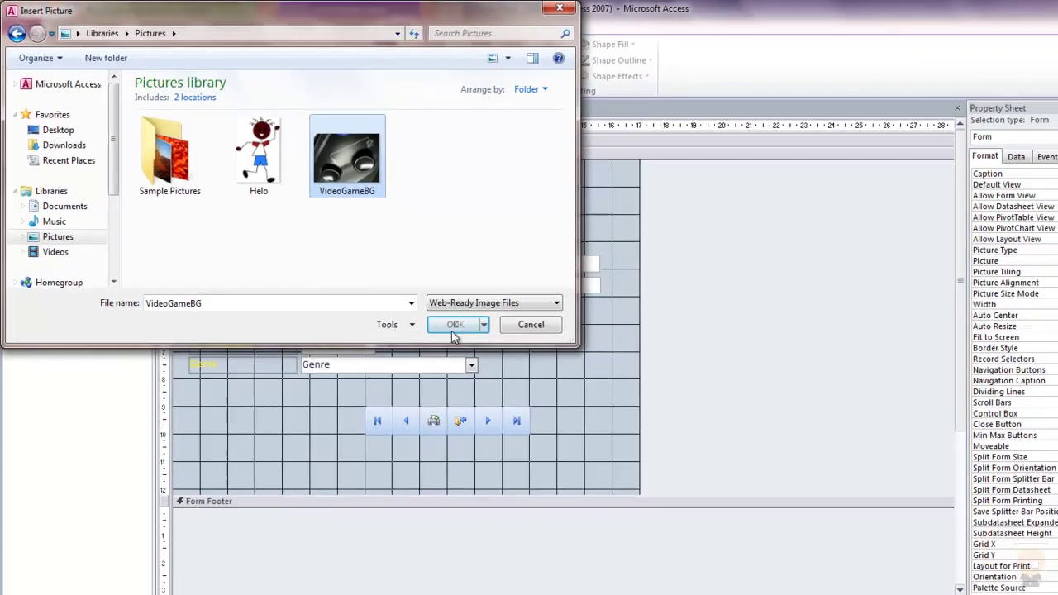
left_click(455, 326)
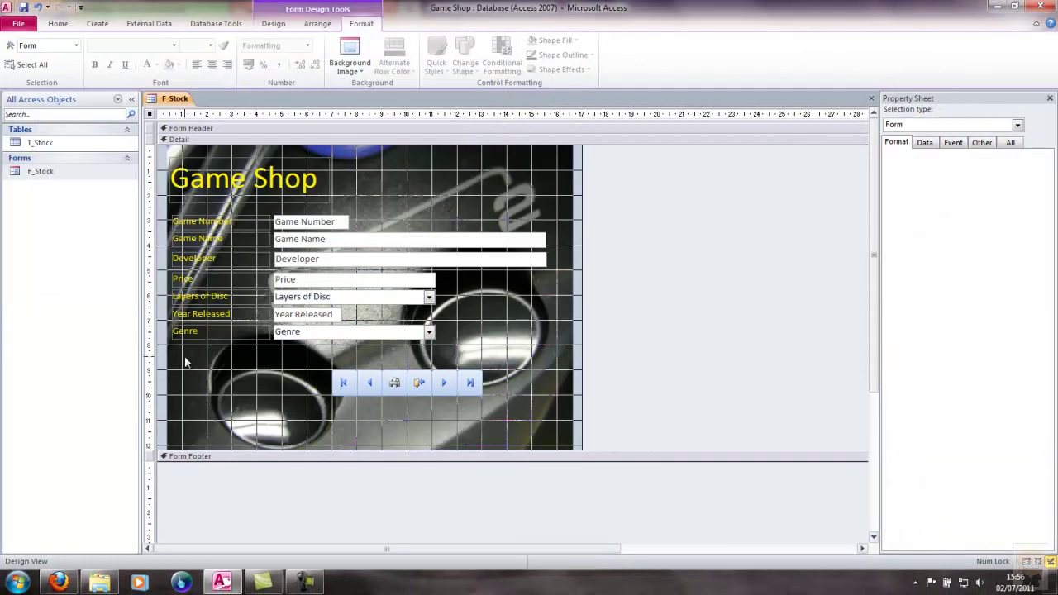
Pull the form's right edge in slightly, to a width of 16.998 cm.
left_click_drag(185, 356, 230, 165)
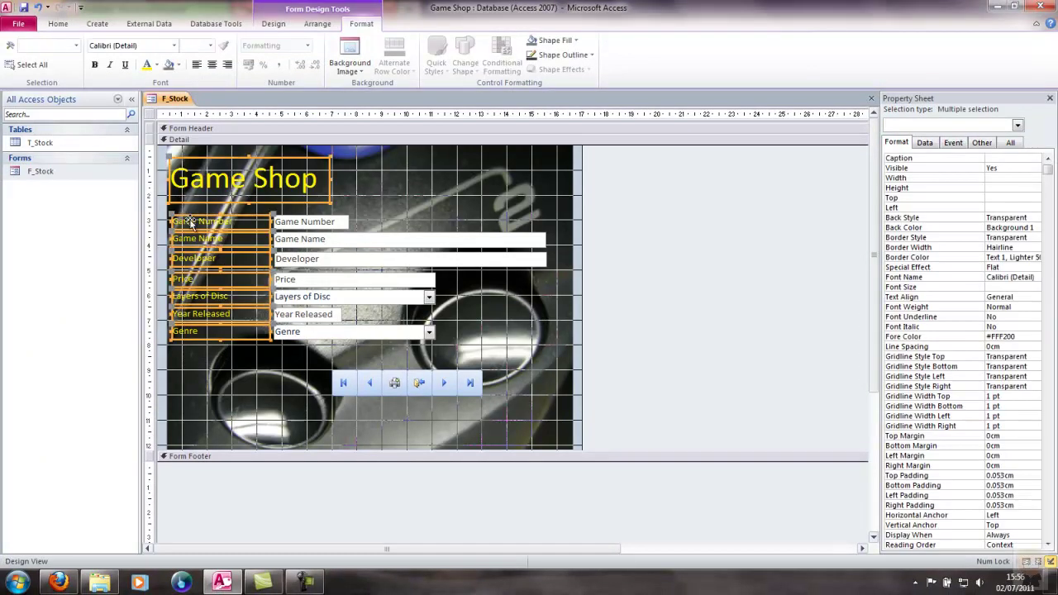
left_click(574, 300)
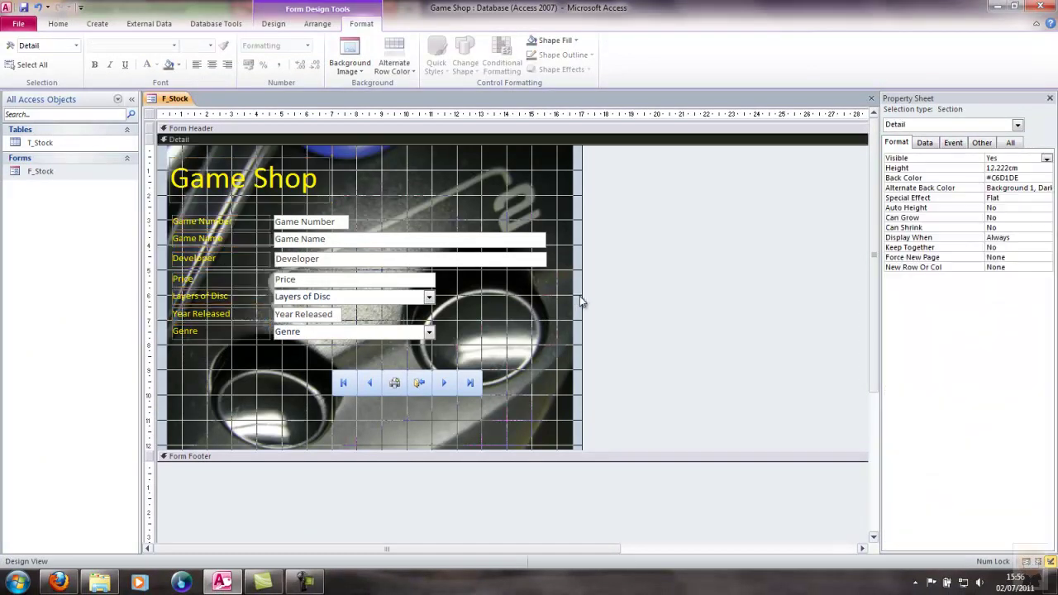
left_click_drag(582, 296, 571, 297)
left_click(600, 297)
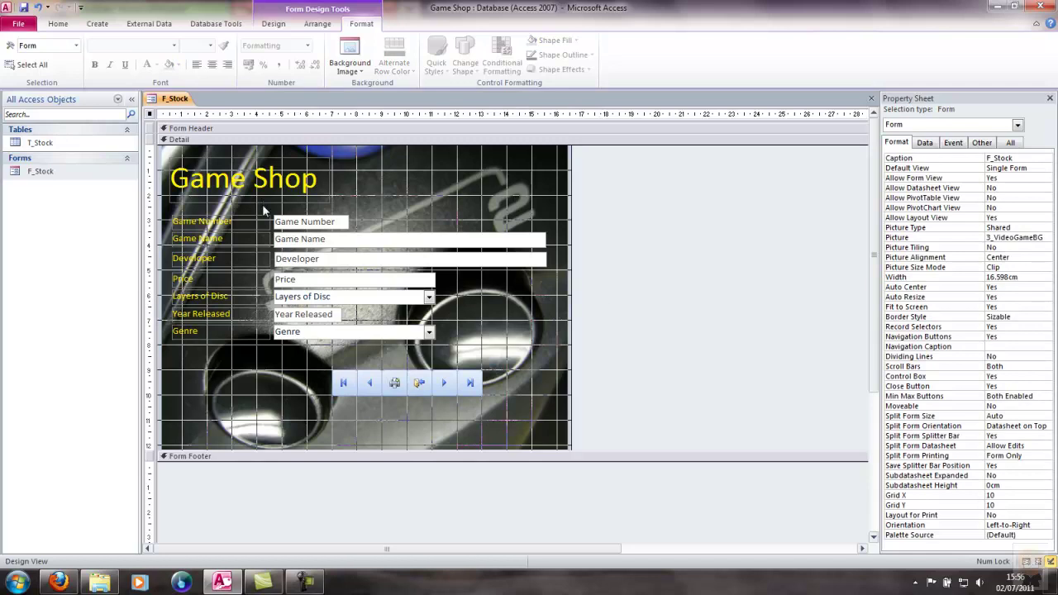
left_click(268, 26)
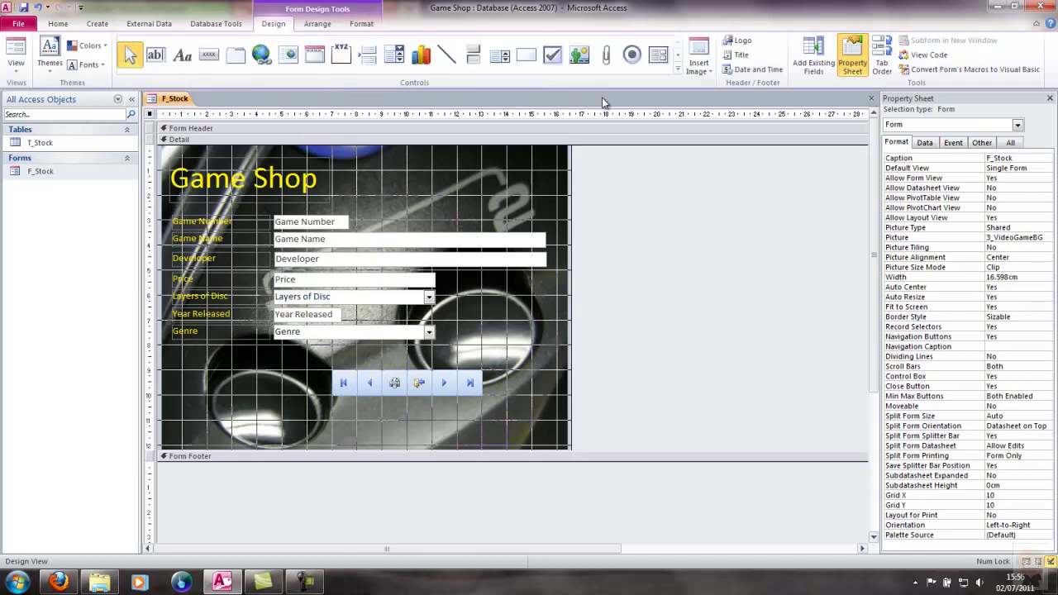
left_click(703, 74)
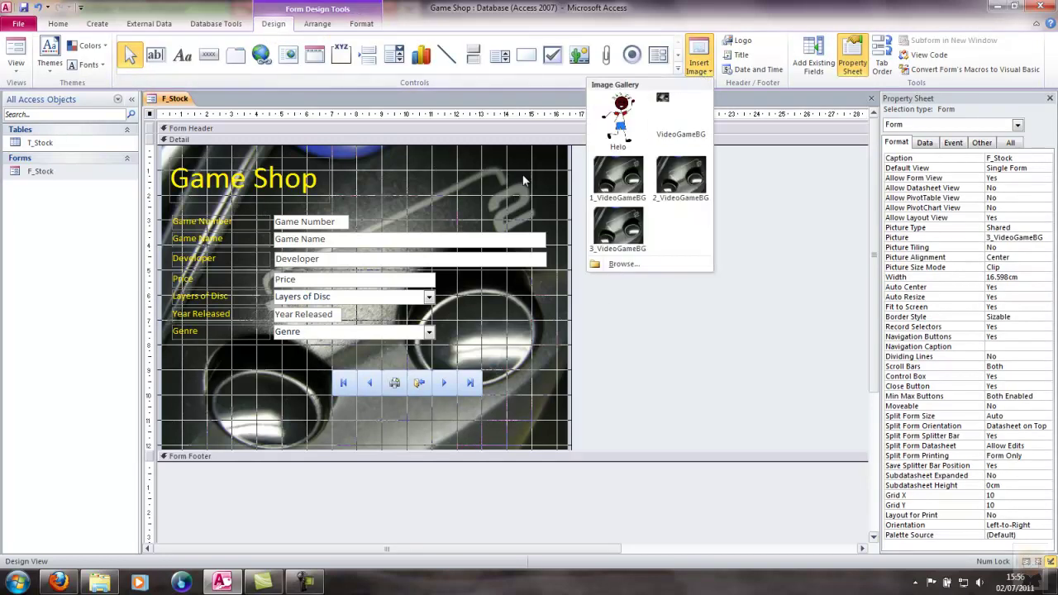
left_click(621, 179)
left_click_drag(523, 223, 525, 225)
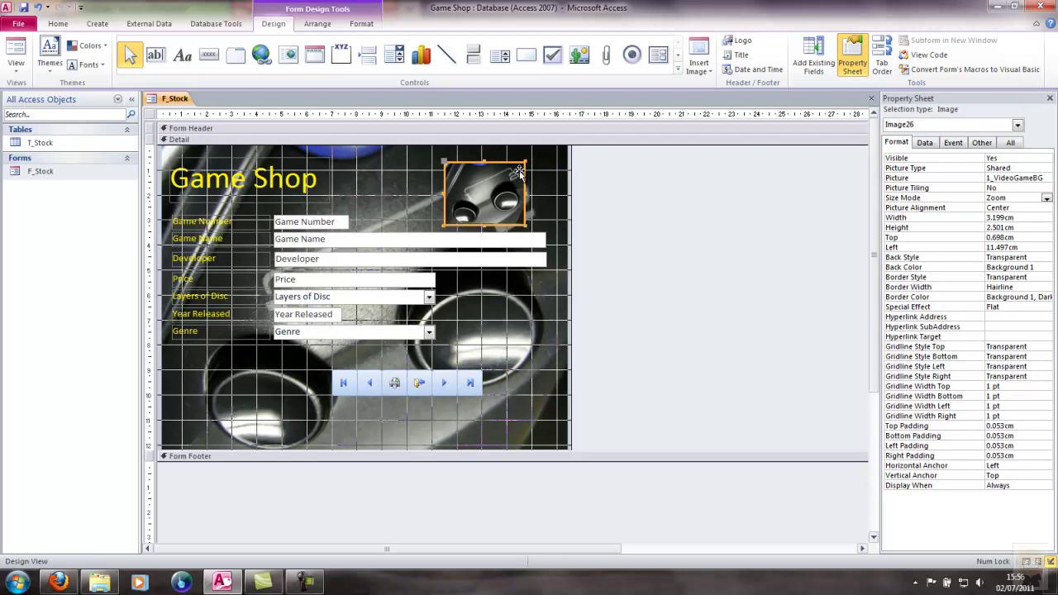
key("Delete")
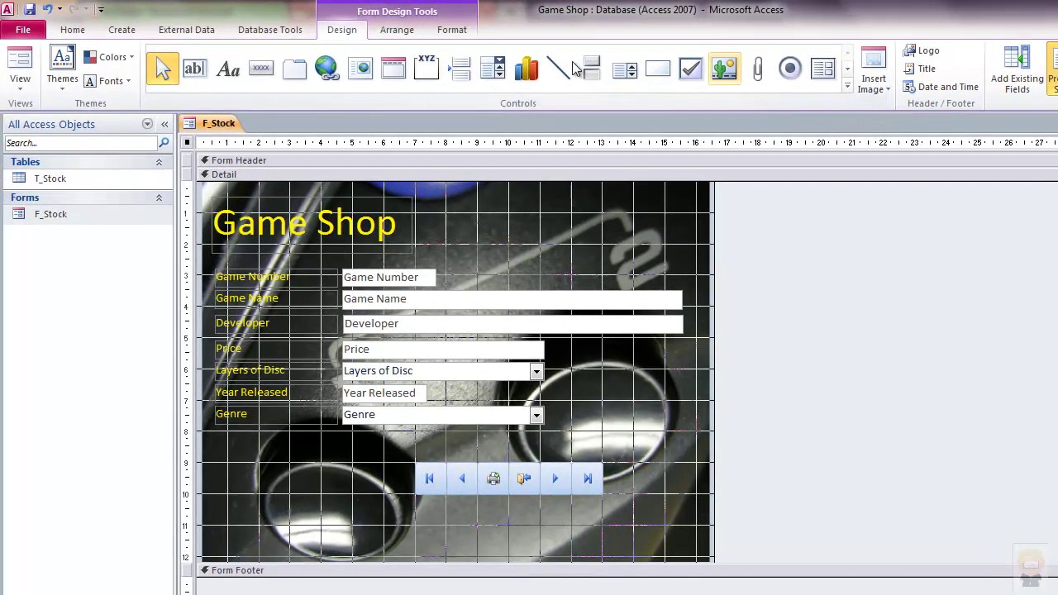
left_click(451, 30)
left_click(441, 86)
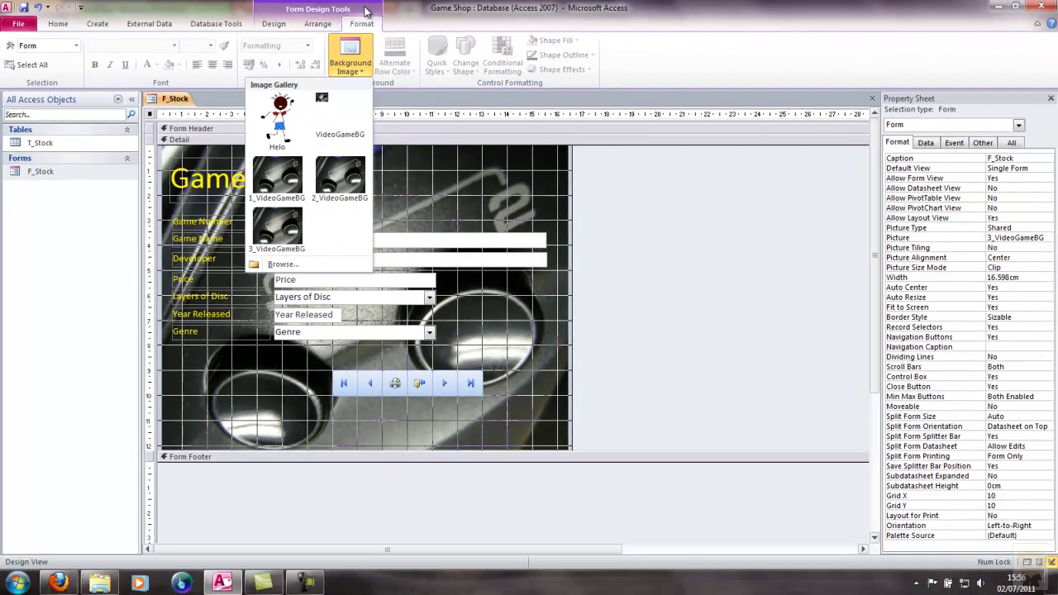
left_click(455, 13)
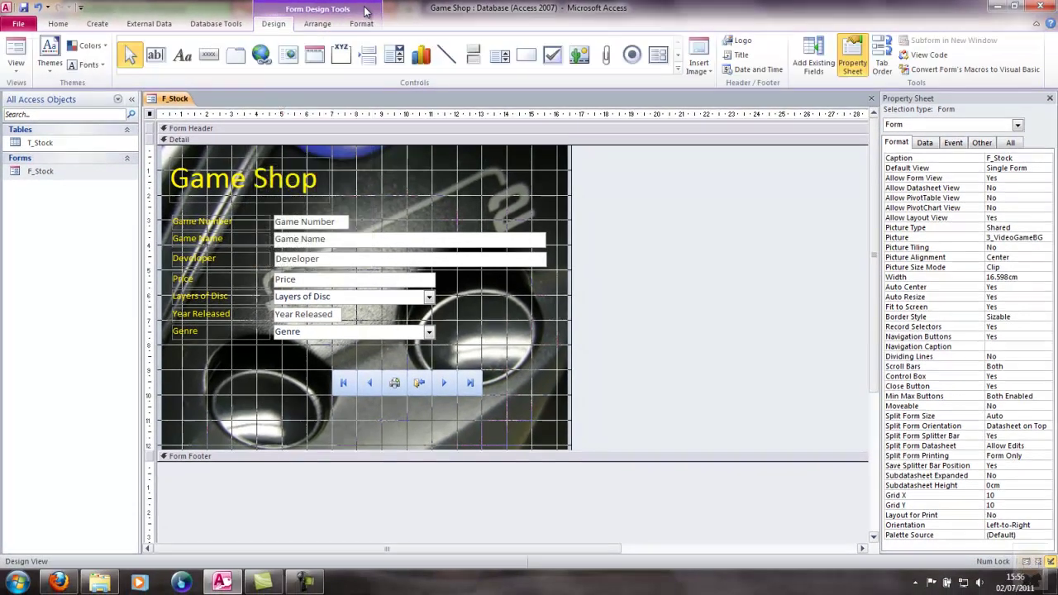